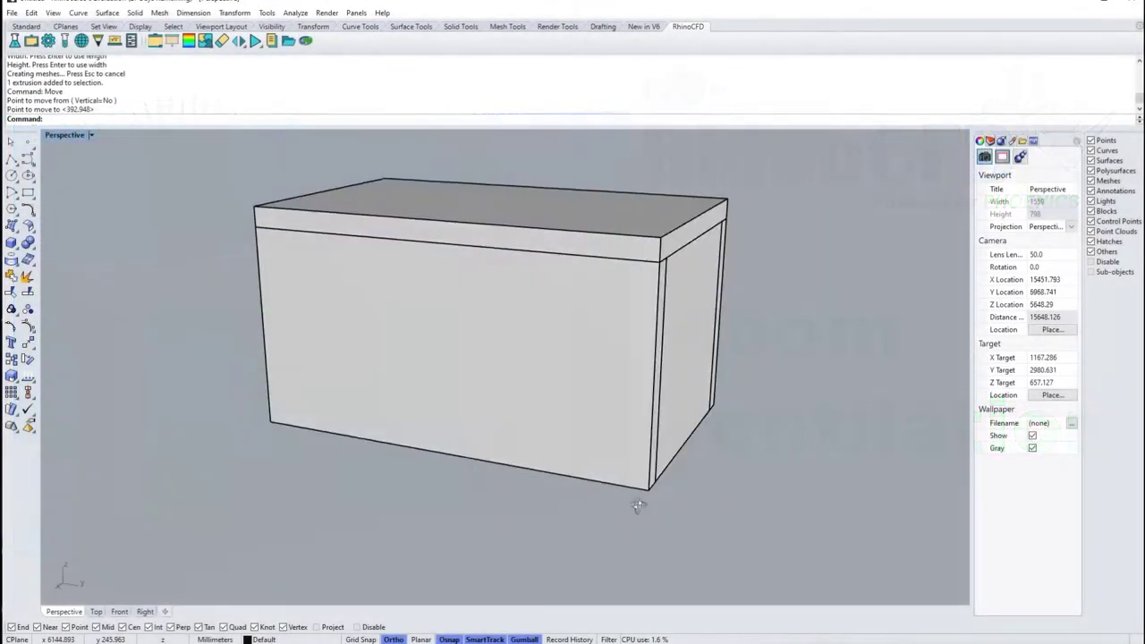
# Inspect the room's window side in ghosted display, then return to shaded display.
pyautogui.moveTo(637, 505)
pyautogui.mouseDown(button='right')
pyautogui.moveTo(230, 486)
pyautogui.moveTo(716, 453)
pyautogui.moveTo(555, 405)
pyautogui.mouseUp(button='right')
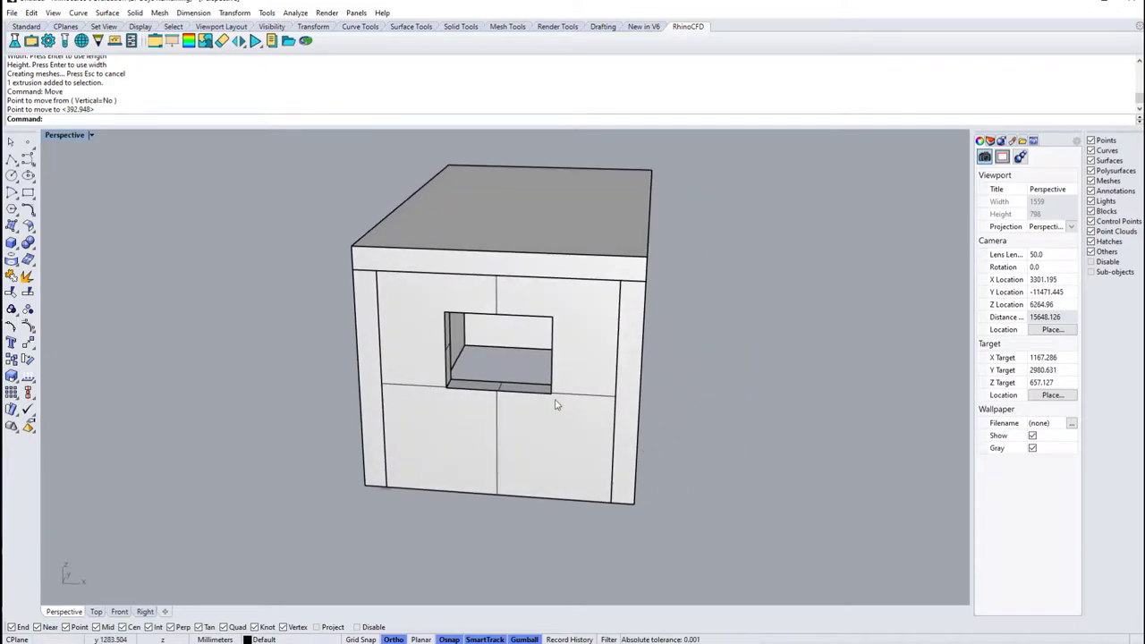
pyautogui.click(90, 135)
pyautogui.click(81, 205)
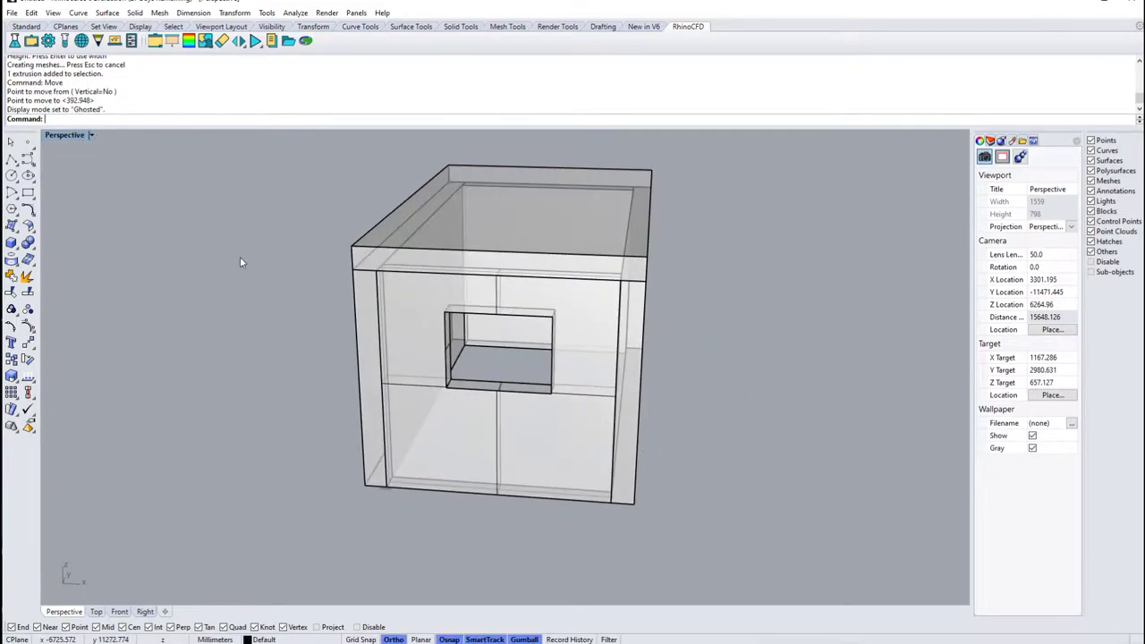
pyautogui.moveTo(239, 262)
pyautogui.mouseDown(button='right')
pyautogui.moveTo(301, 281)
pyautogui.moveTo(389, 276)
pyautogui.moveTo(249, 289)
pyautogui.moveTo(201, 275)
pyautogui.mouseUp(button='right')
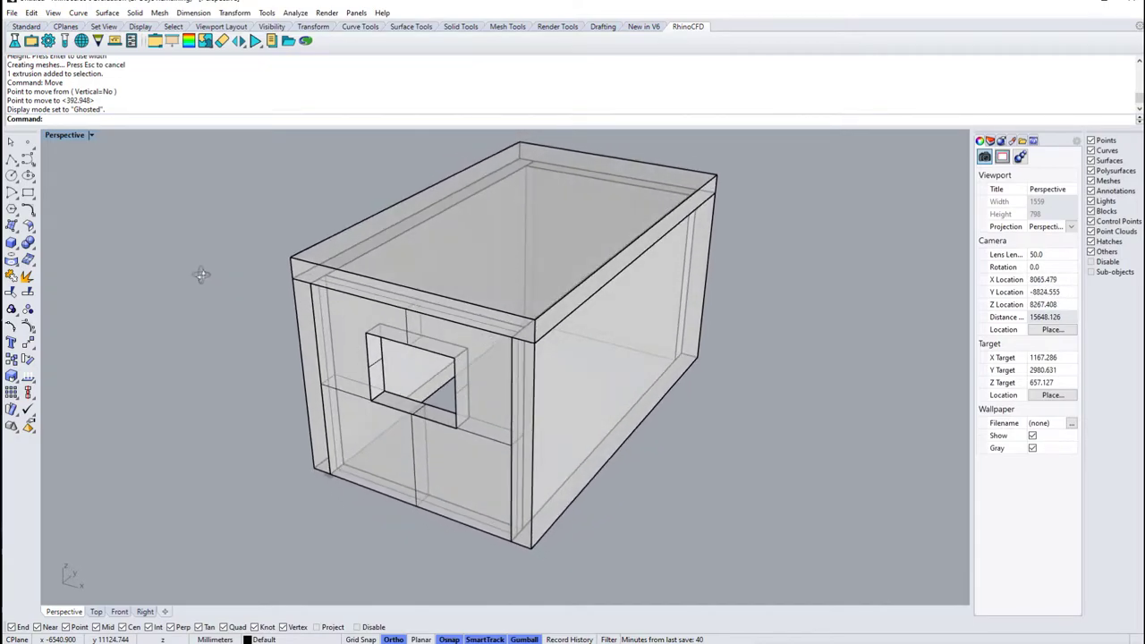
pyautogui.click(90, 135)
pyautogui.click(72, 178)
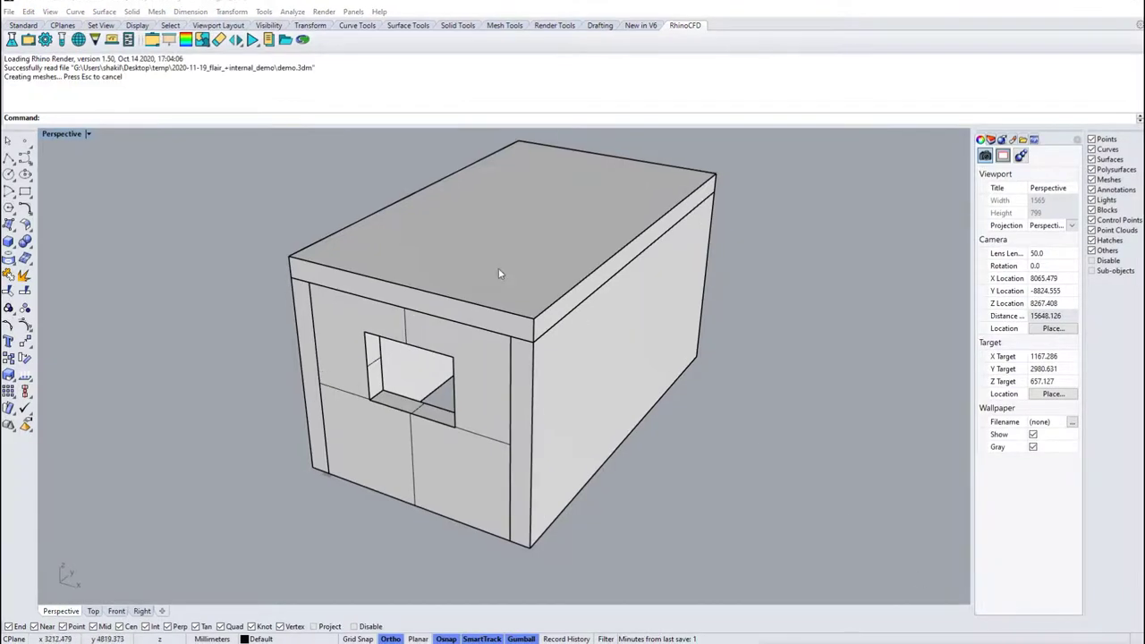
# Start a new RhinoCFD FLAIR case using the current demo folder as working directory.
pyautogui.click(10, 42)
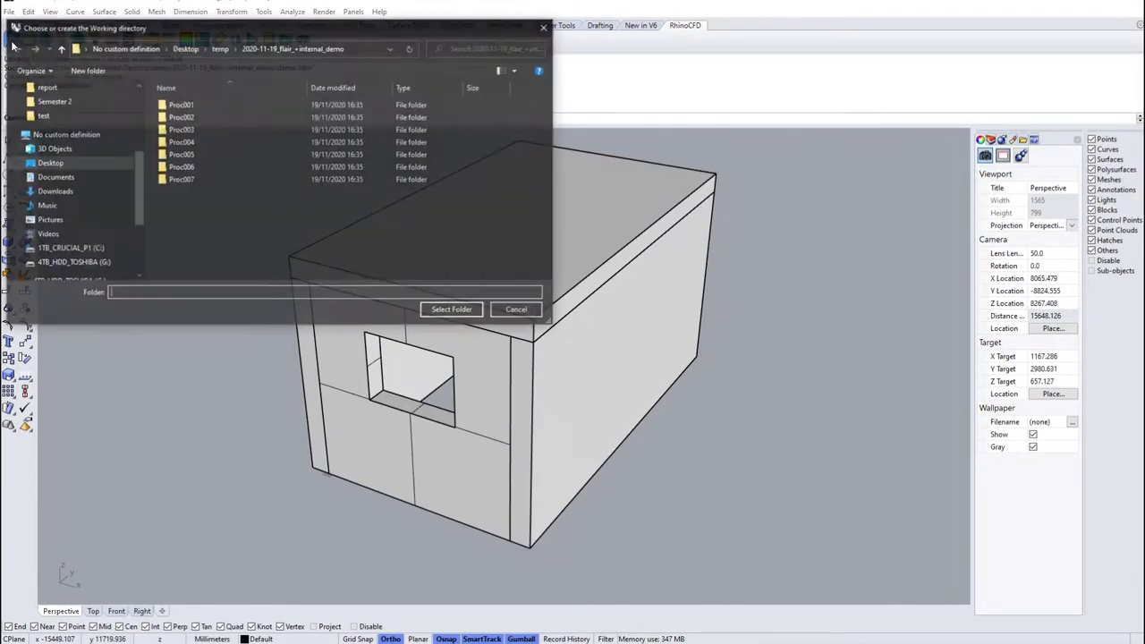
pyautogui.click(436, 309)
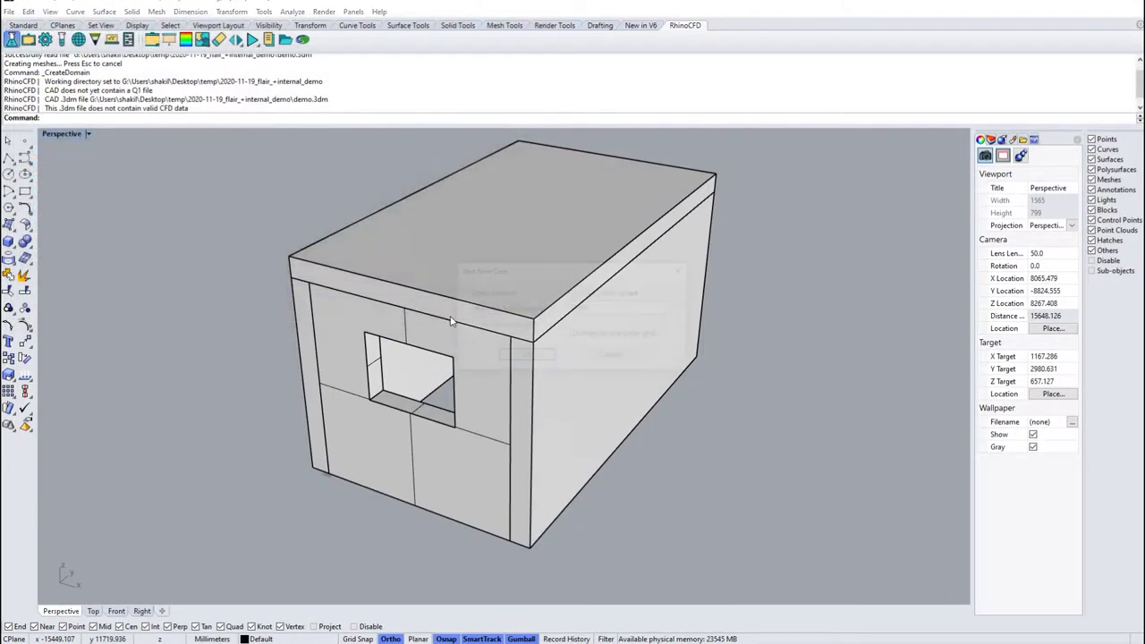
pyautogui.click(668, 307)
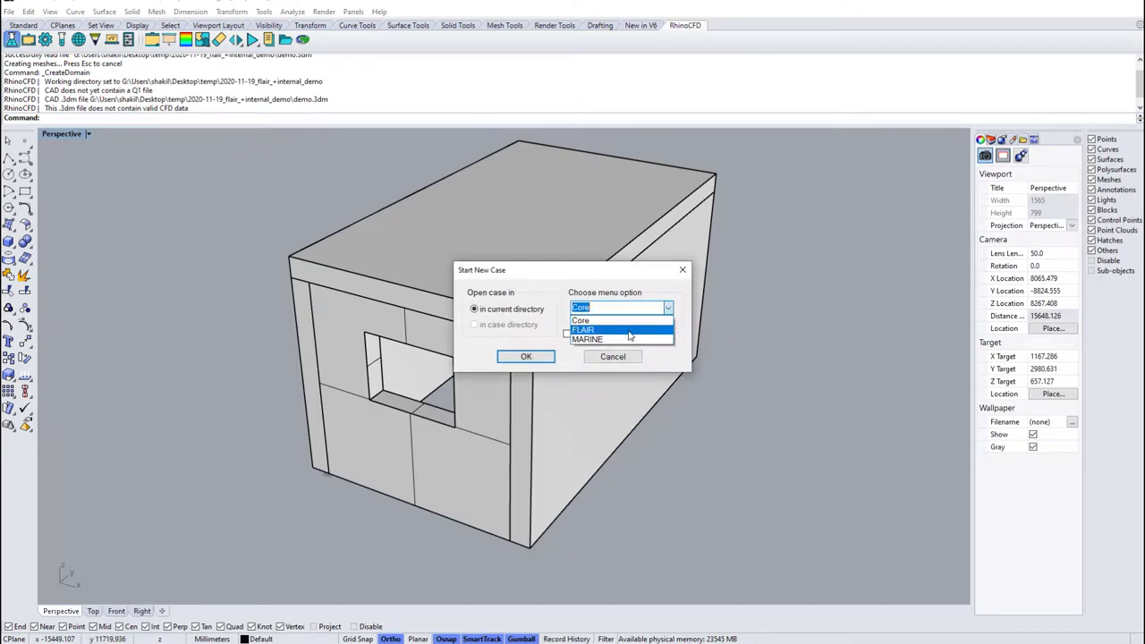
pyautogui.click(666, 336)
pyautogui.click(526, 357)
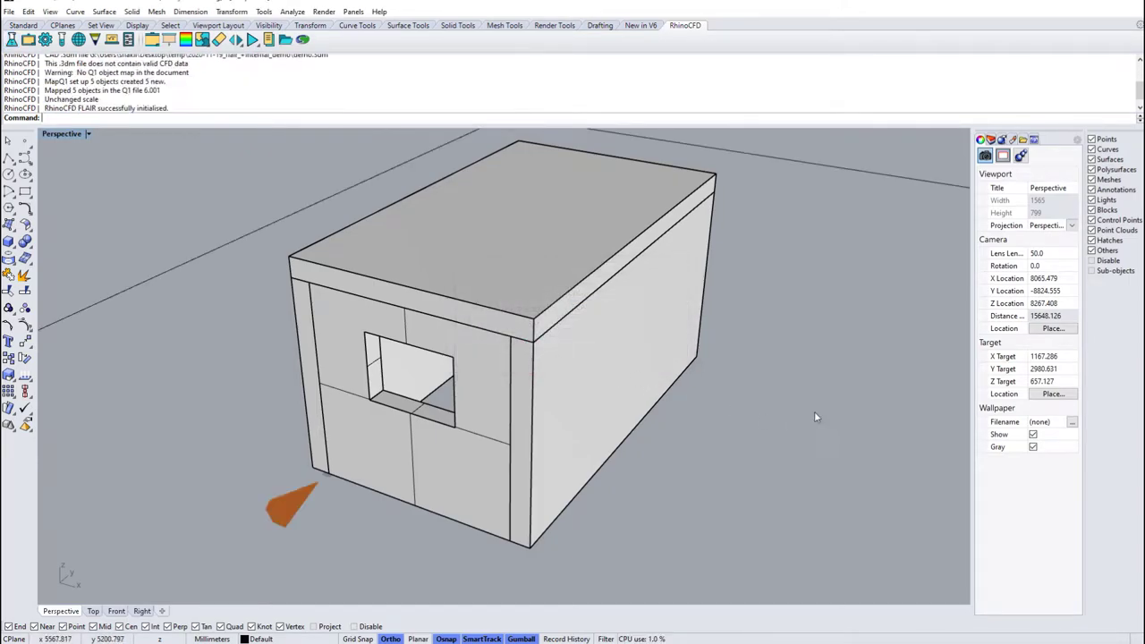
# Scale the CFD domain box in one direction so it closely encloses the room.
pyautogui.scroll(-3, 690, 316)
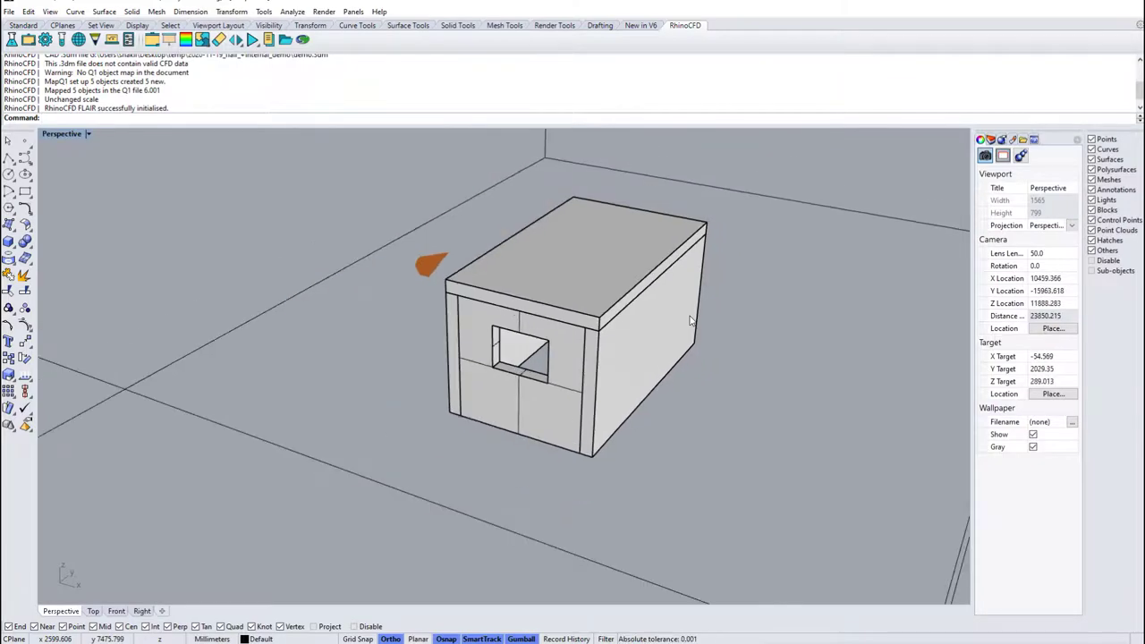
pyautogui.scroll(-3, 690, 319)
pyautogui.scroll(-2, 693, 319)
pyautogui.click(439, 238)
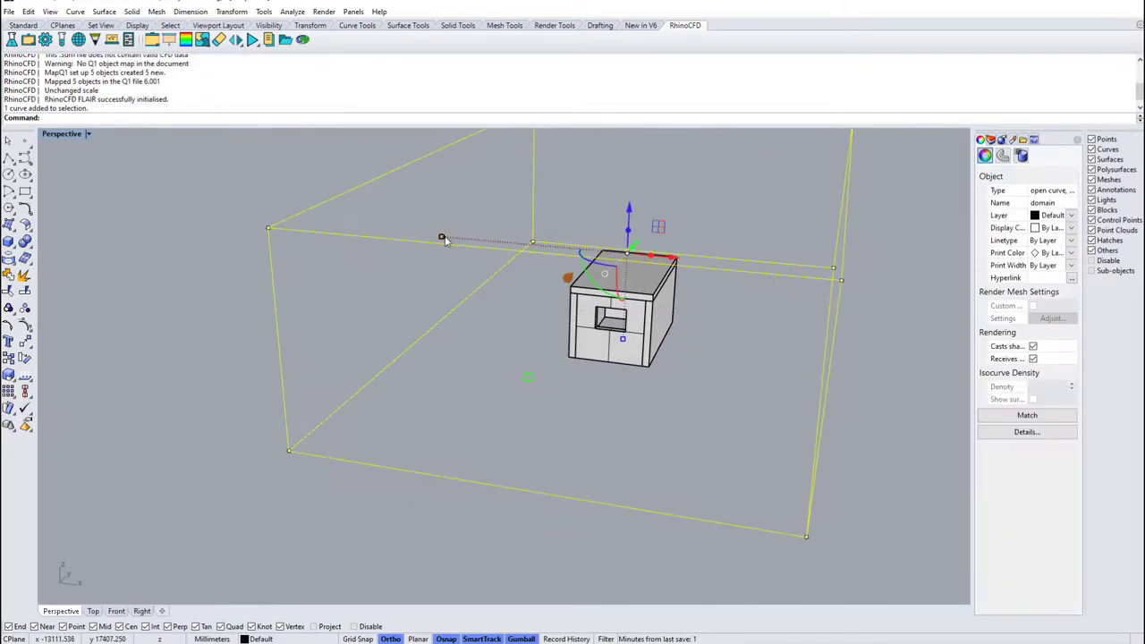
pyautogui.moveTo(439, 238); pyautogui.dragTo(225, 320, button='right')
pyautogui.moveTo(225, 320); pyautogui.dragTo(484, 326)
pyautogui.click(492, 422)
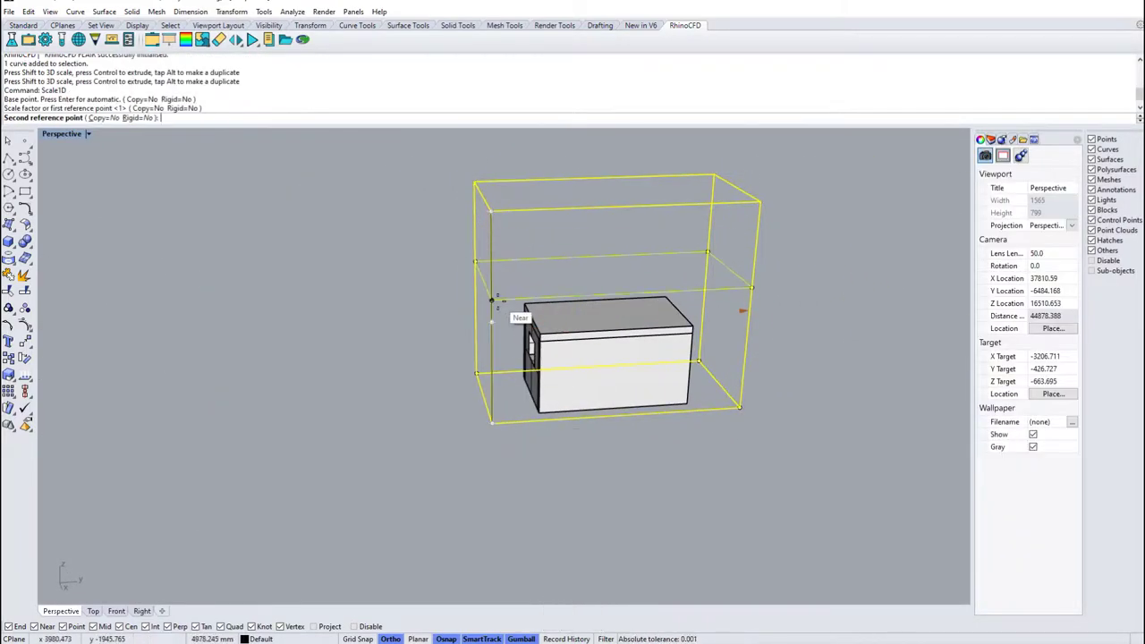
# Zoom to extents and hide the room's side wall to look inside.
pyautogui.click(101, 25)
pyautogui.click(61, 39)
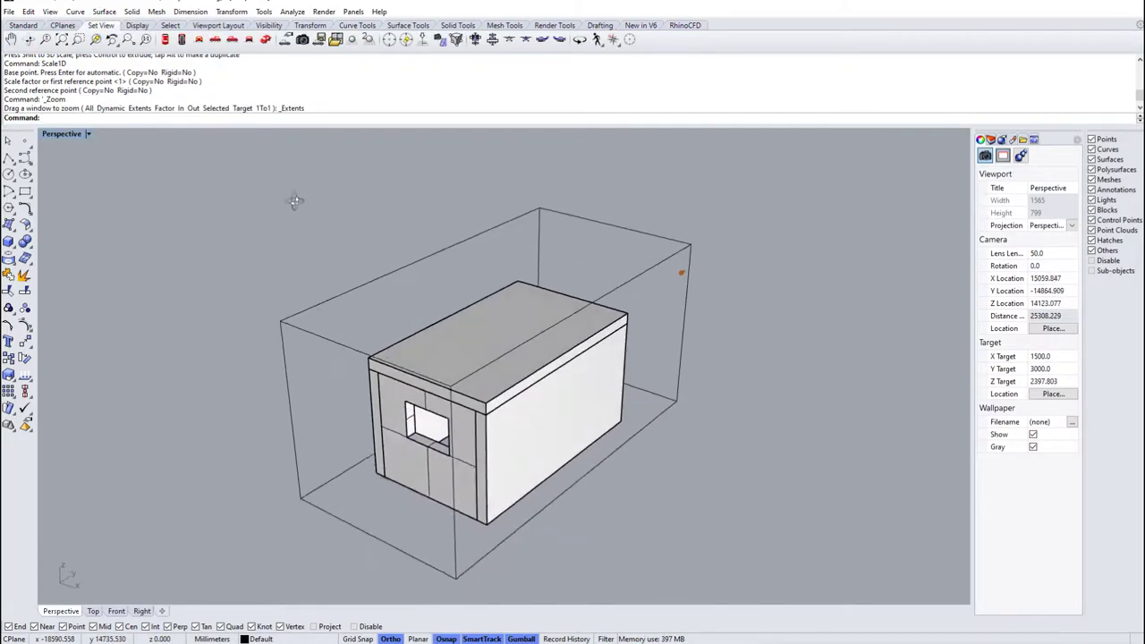
pyautogui.click(552, 413)
pyautogui.write('hide')
pyautogui.press('Return')
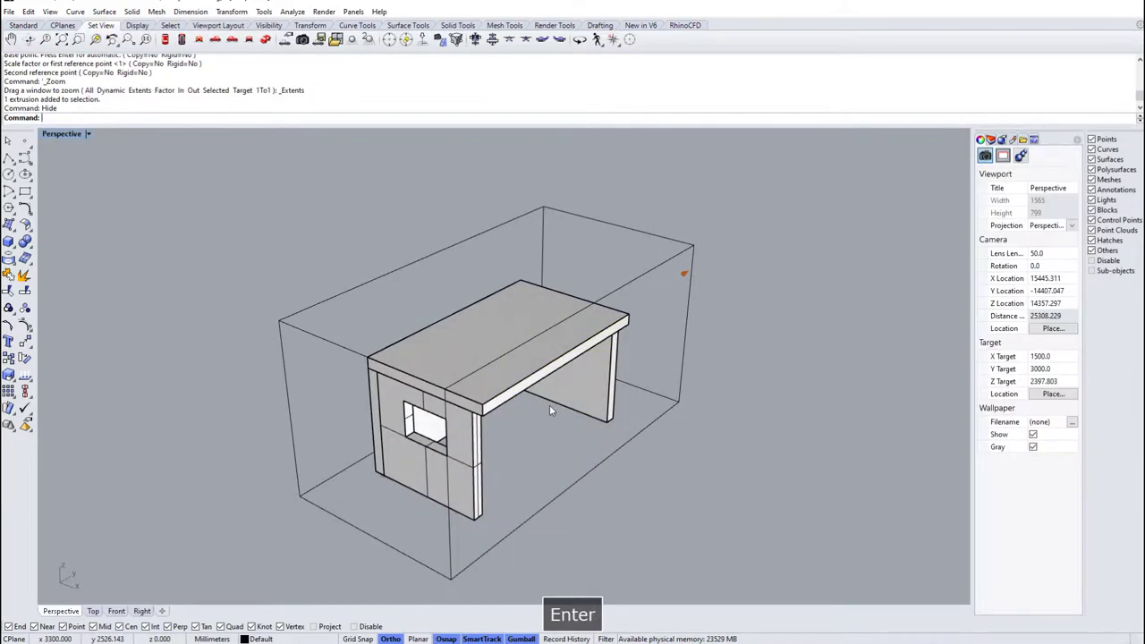
pyautogui.moveTo(549, 404)
pyautogui.mouseDown(button='right')
pyautogui.moveTo(561, 354)
pyautogui.moveTo(606, 386)
pyautogui.mouseUp(button='right')
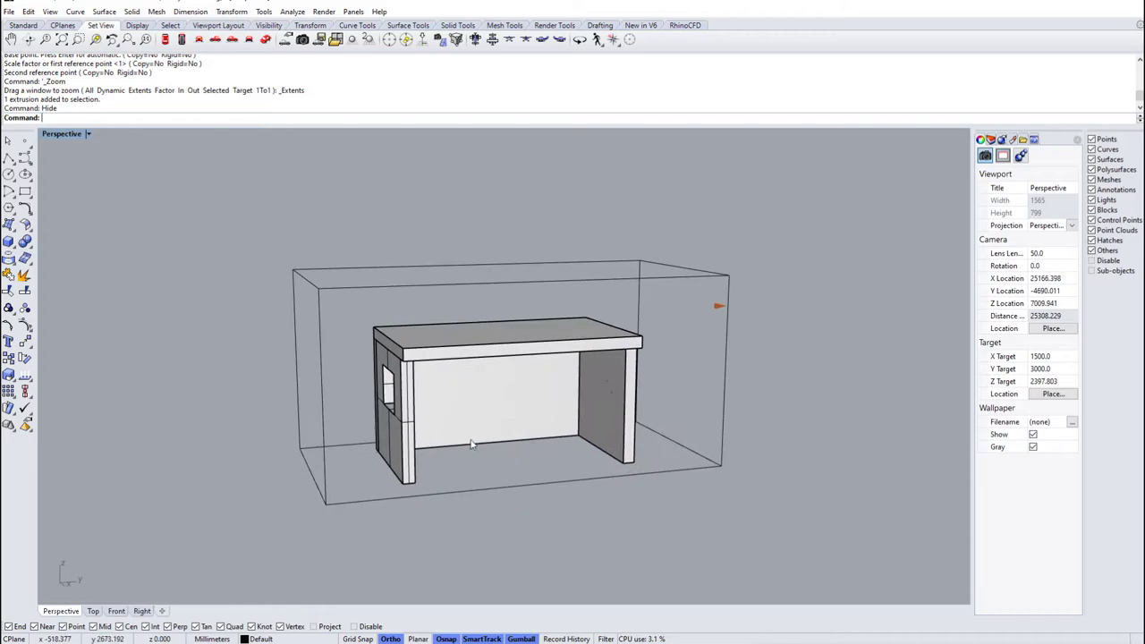
pyautogui.scroll(2, 501, 456)
pyautogui.scroll(3, 511, 461)
pyautogui.scroll(1, 511, 460)
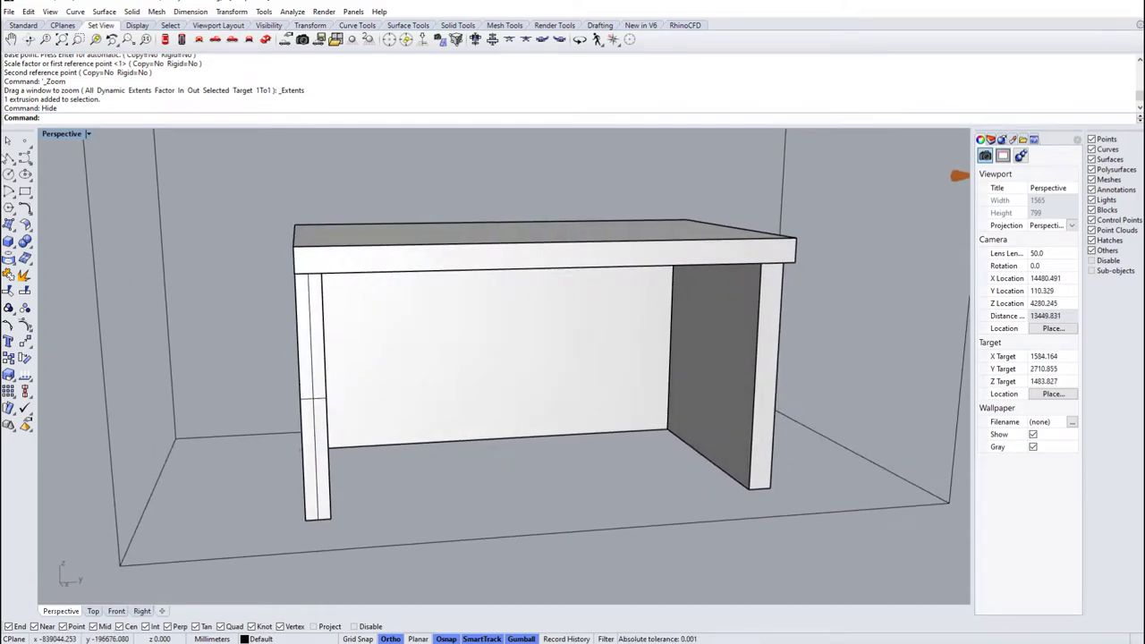
# Draw a small box on the floor under the table.
pyautogui.click(9, 241)
pyautogui.click(457, 454)
pyautogui.click(577, 479)
pyautogui.click(579, 446)
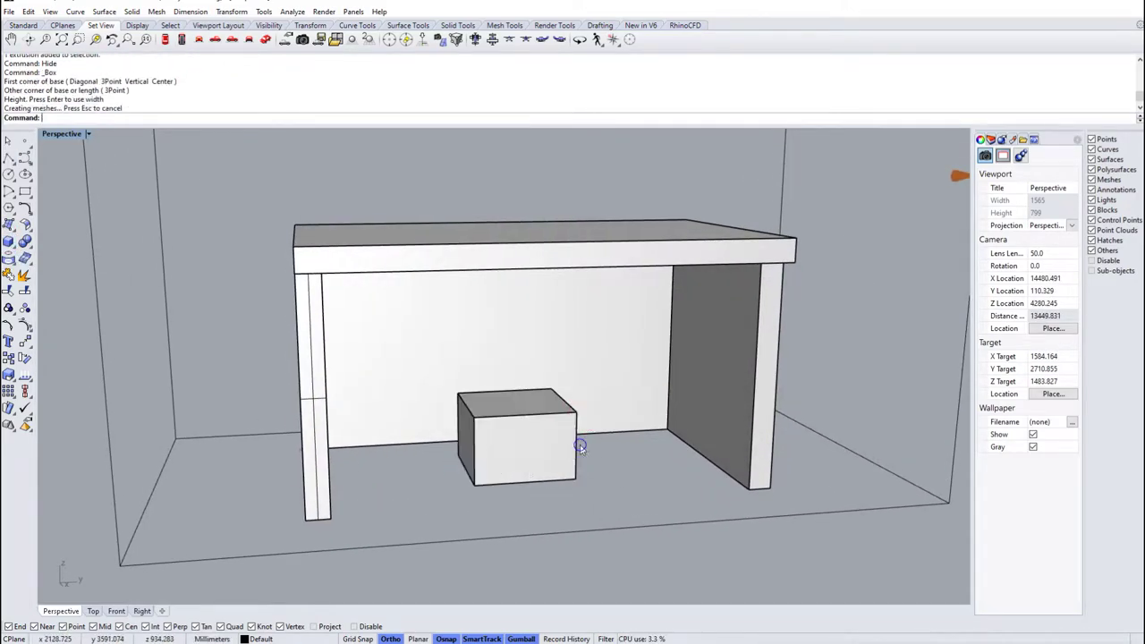
# Make the box a HEAT_SOURCE with 10000 W total heat.
pyautogui.click(550, 459)
pyautogui.click(685, 25)
pyautogui.click(45, 39)
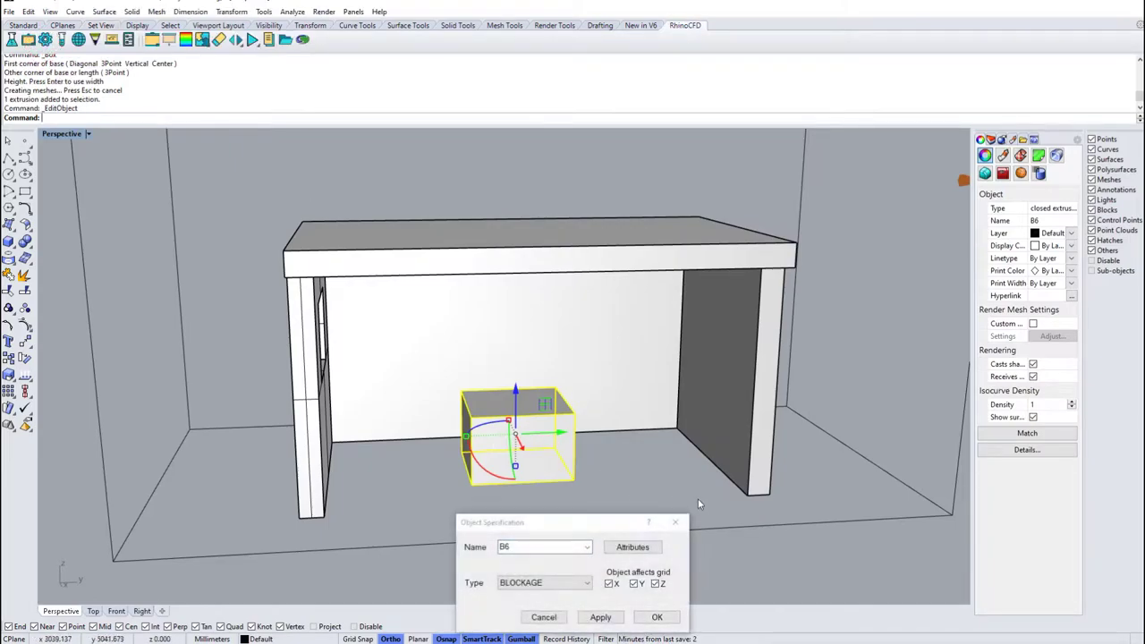
pyautogui.moveTo(581, 522); pyautogui.dragTo(849, 206)
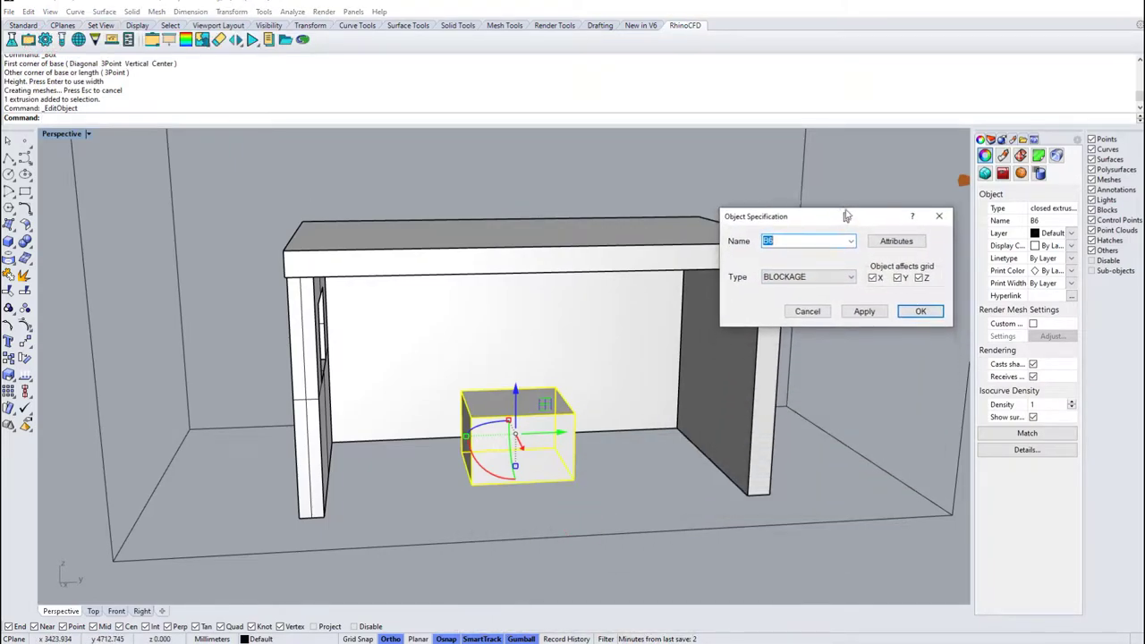
pyautogui.click(846, 268)
pyautogui.click(838, 384)
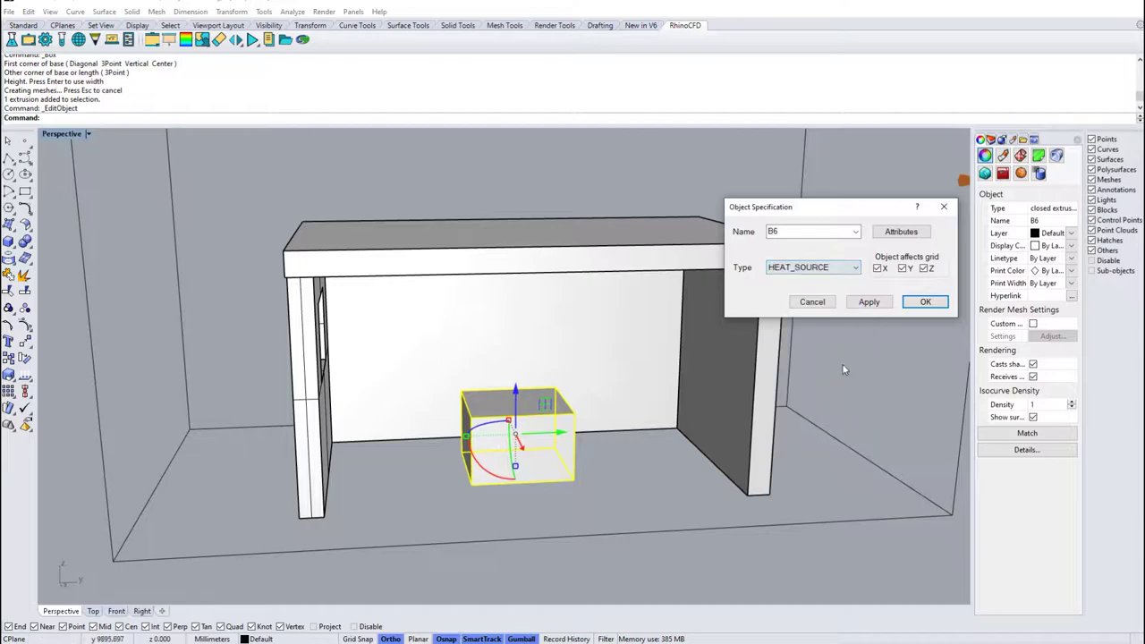
pyautogui.click(901, 232)
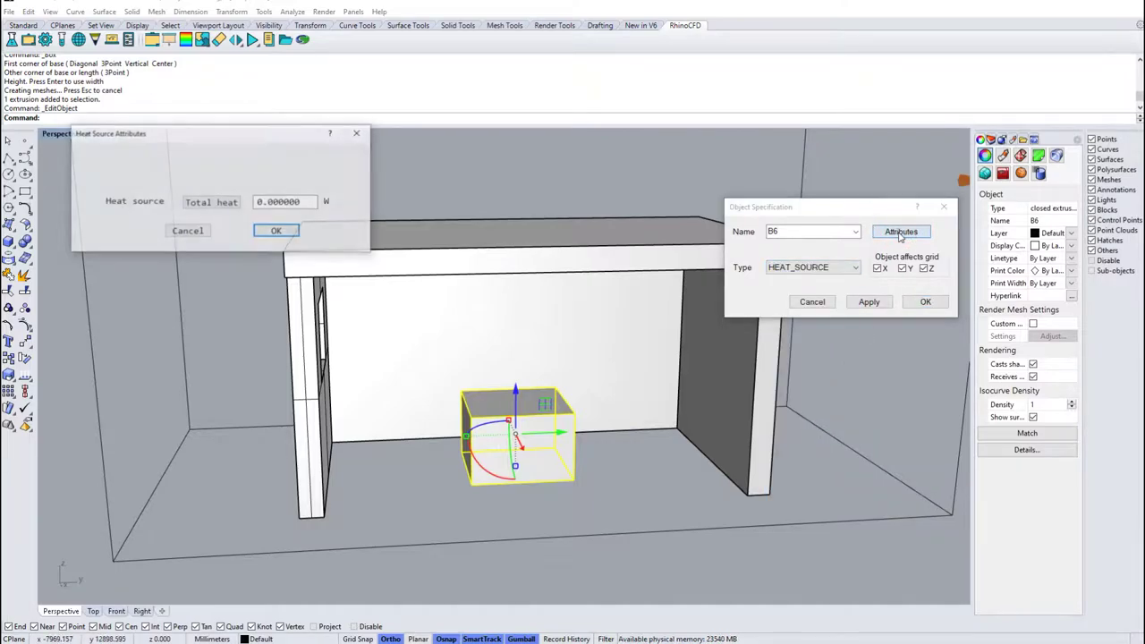
pyautogui.doubleClick(306, 204)
pyautogui.write('10')
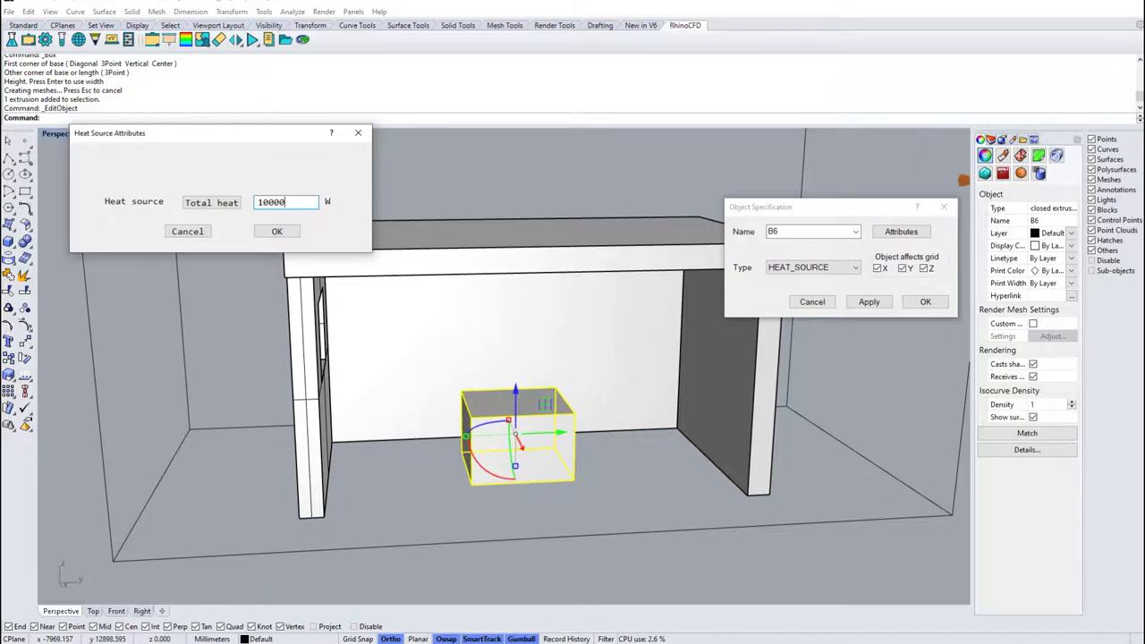
pyautogui.click(289, 234)
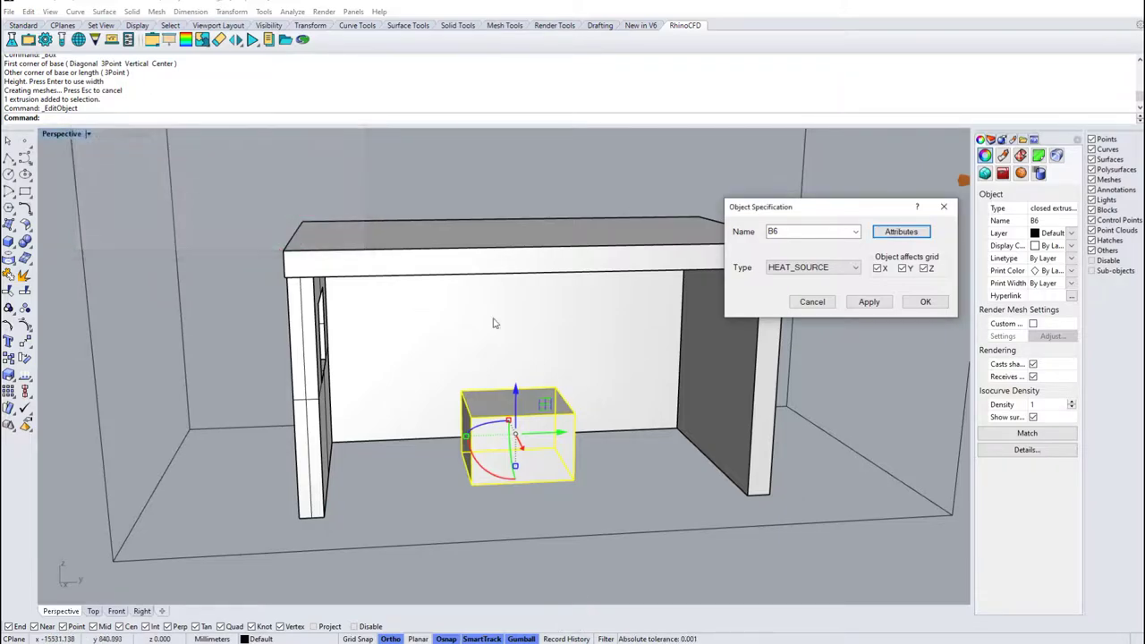
pyautogui.click(926, 303)
pyautogui.moveTo(626, 376); pyautogui.dragTo(800, 378, button='right')
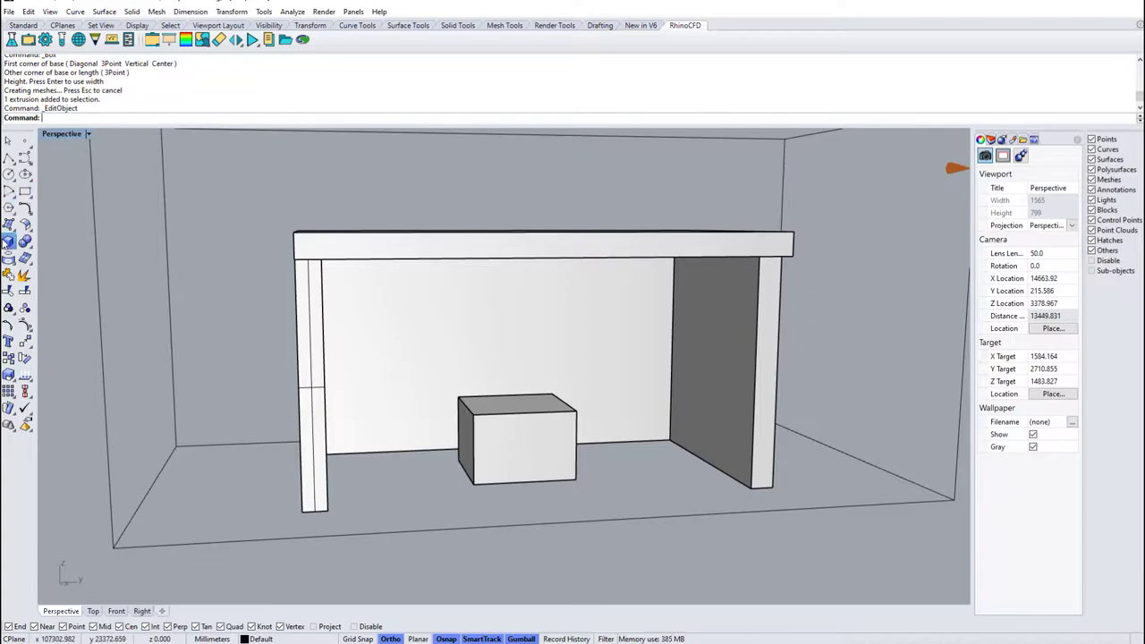
# Draw a second box on the floor beside the table.
pyautogui.click(8, 242)
pyautogui.moveTo(485, 340); pyautogui.dragTo(657, 422, button='right')
pyautogui.click(650, 415)
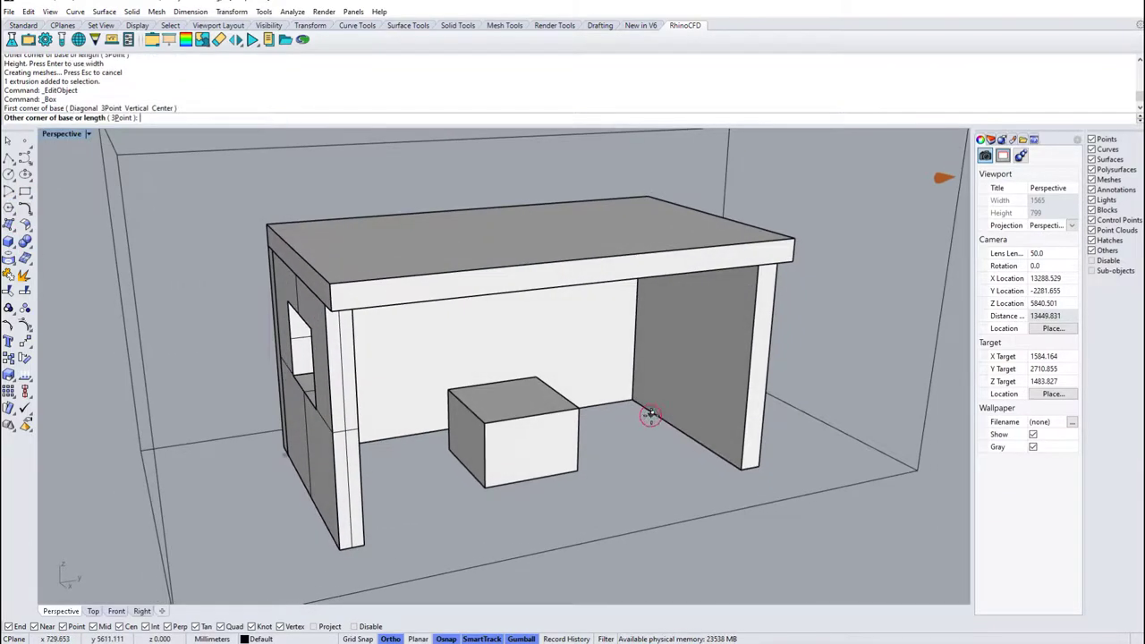
pyautogui.click(673, 457)
pyautogui.moveTo(685, 434)
pyautogui.mouseDown(button='right')
pyautogui.moveTo(670, 378)
pyautogui.moveTo(590, 358)
pyautogui.mouseUp(button='right')
pyautogui.click(685, 399)
# Move the box against the side wall in the Right view and make it thin.
pyautogui.click(586, 356)
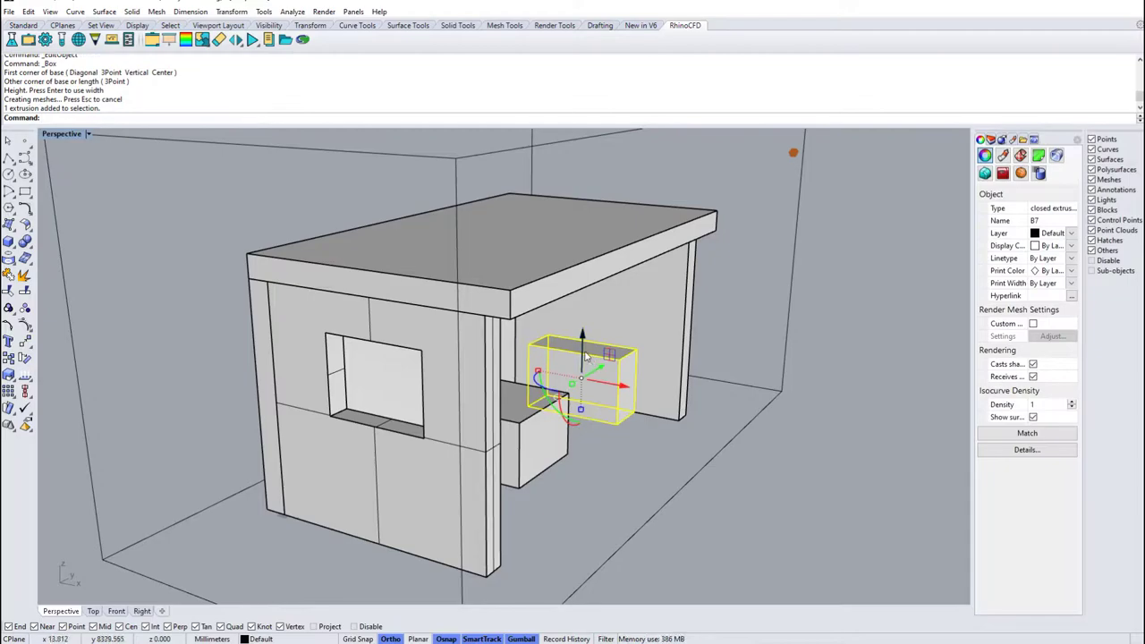
pyautogui.moveTo(586, 356); pyautogui.dragTo(581, 351)
pyautogui.click(142, 610)
pyautogui.moveTo(573, 421)
pyautogui.mouseDown()
pyautogui.moveTo(555, 430)
pyautogui.moveTo(586, 428)
pyautogui.mouseUp()
pyautogui.click(685, 475)
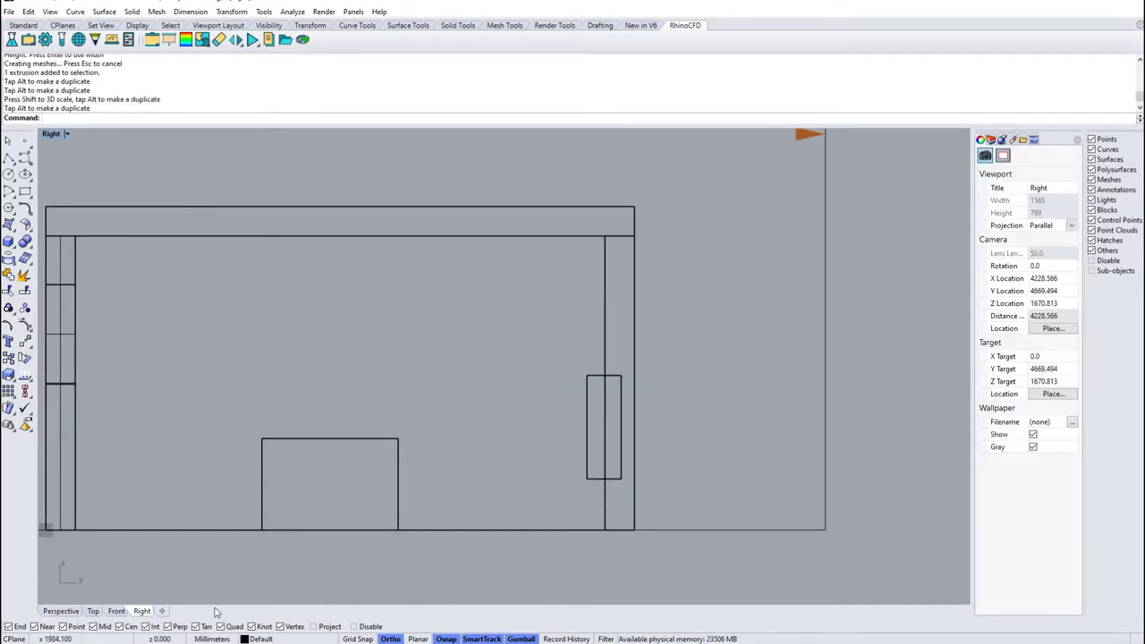
pyautogui.click(63, 610)
pyautogui.moveTo(507, 470); pyautogui.dragTo(681, 383, button='right')
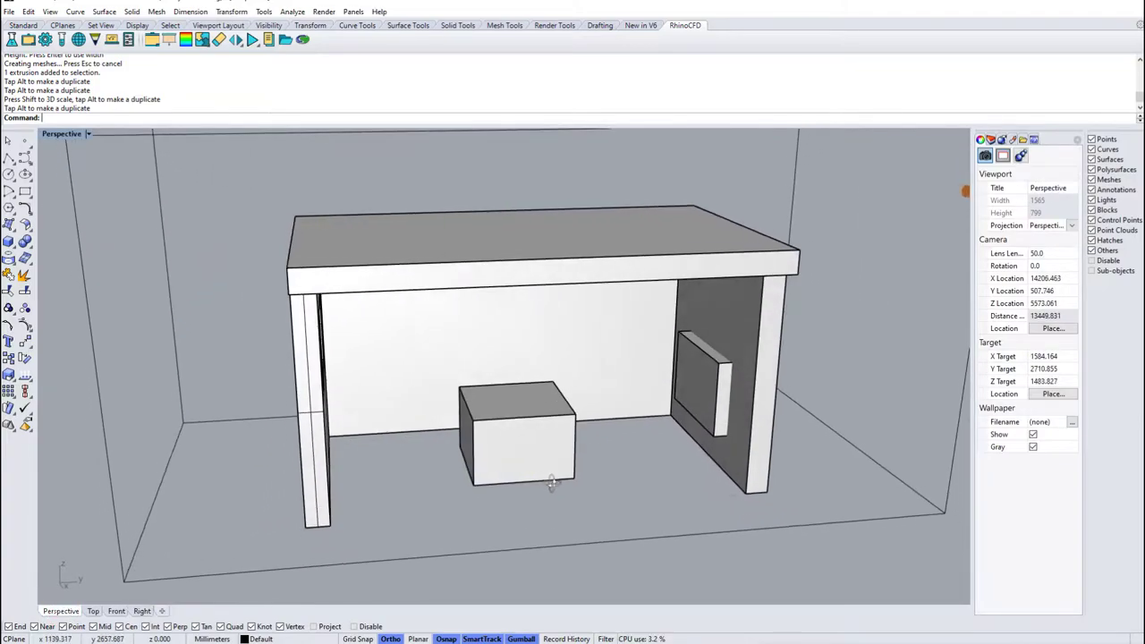
pyautogui.click(680, 383)
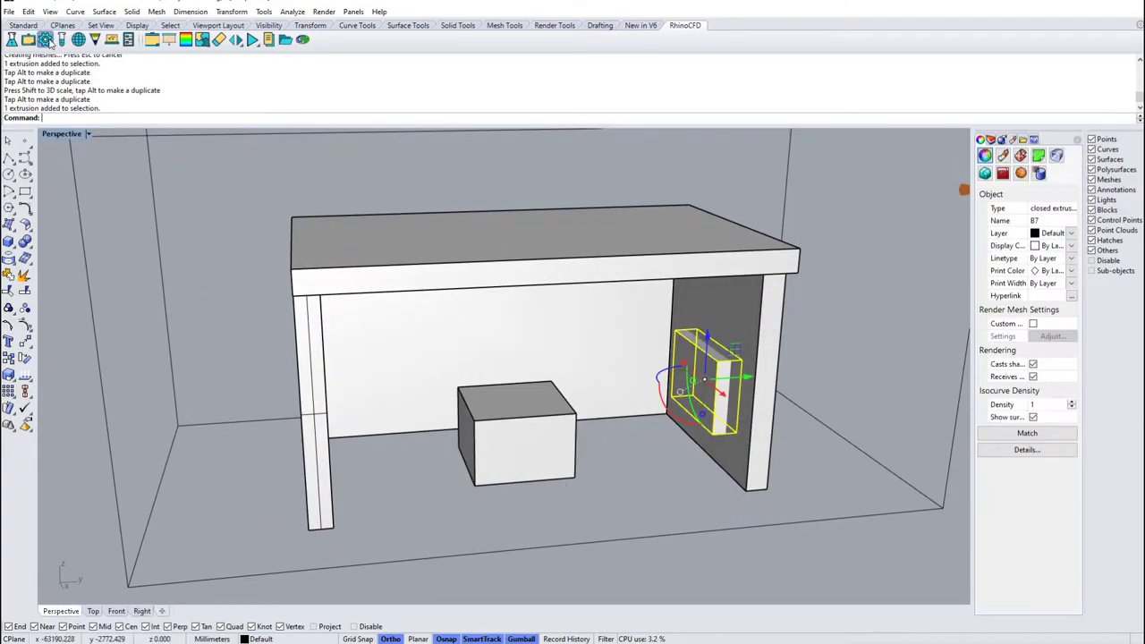
# Make the wall panel an ANGLED-IN inflow object.
pyautogui.click(44, 40)
pyautogui.moveTo(834, 216); pyautogui.dragTo(932, 105)
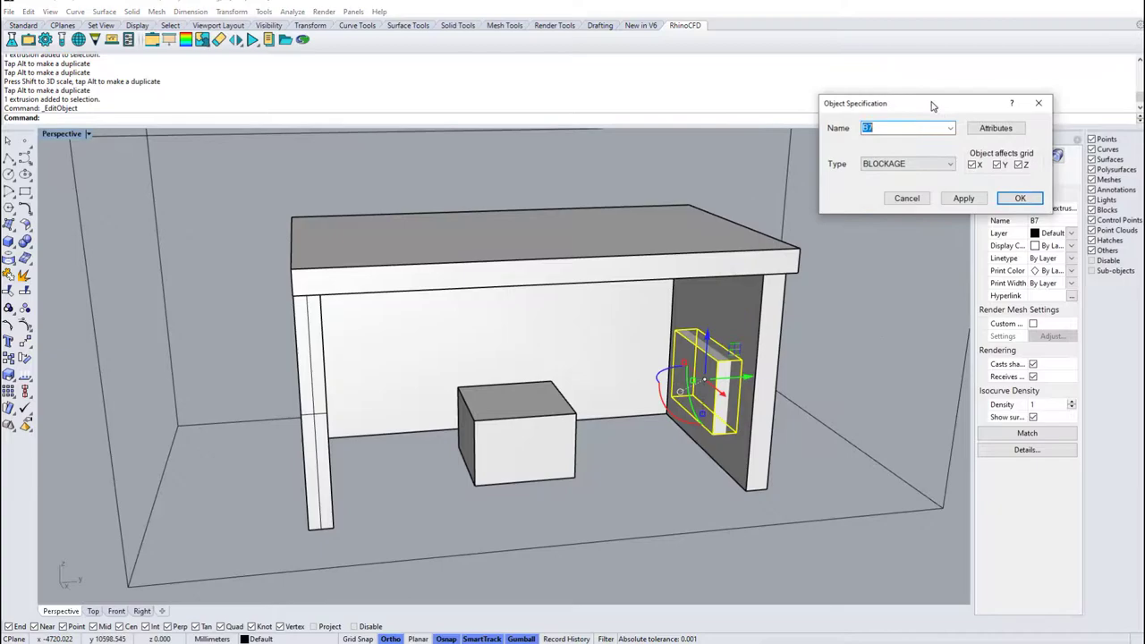
pyautogui.click(926, 166)
pyautogui.click(903, 204)
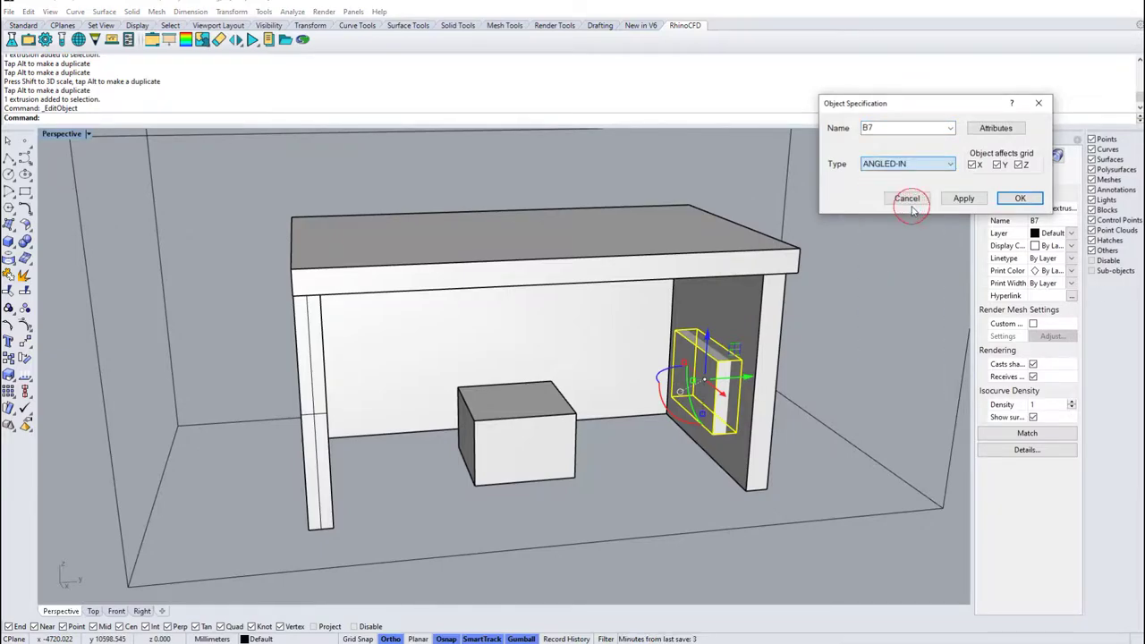
# Give inlet B7 a Y-direction velocity of 1 m/s.
pyautogui.click(1014, 130)
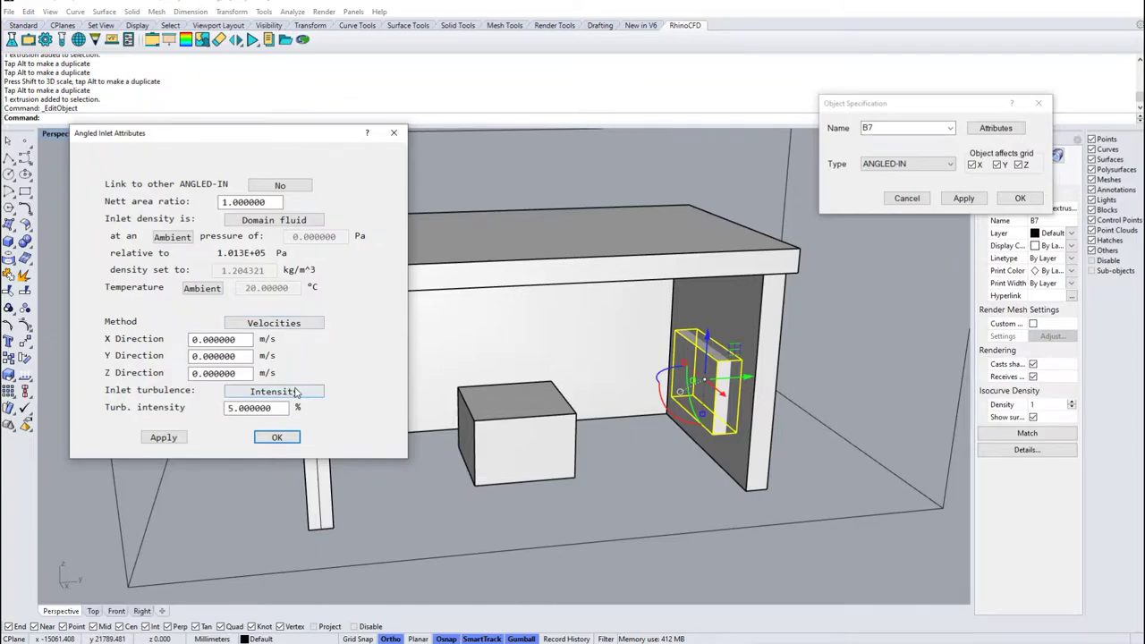
pyautogui.moveTo(241, 355); pyautogui.dragTo(179, 357)
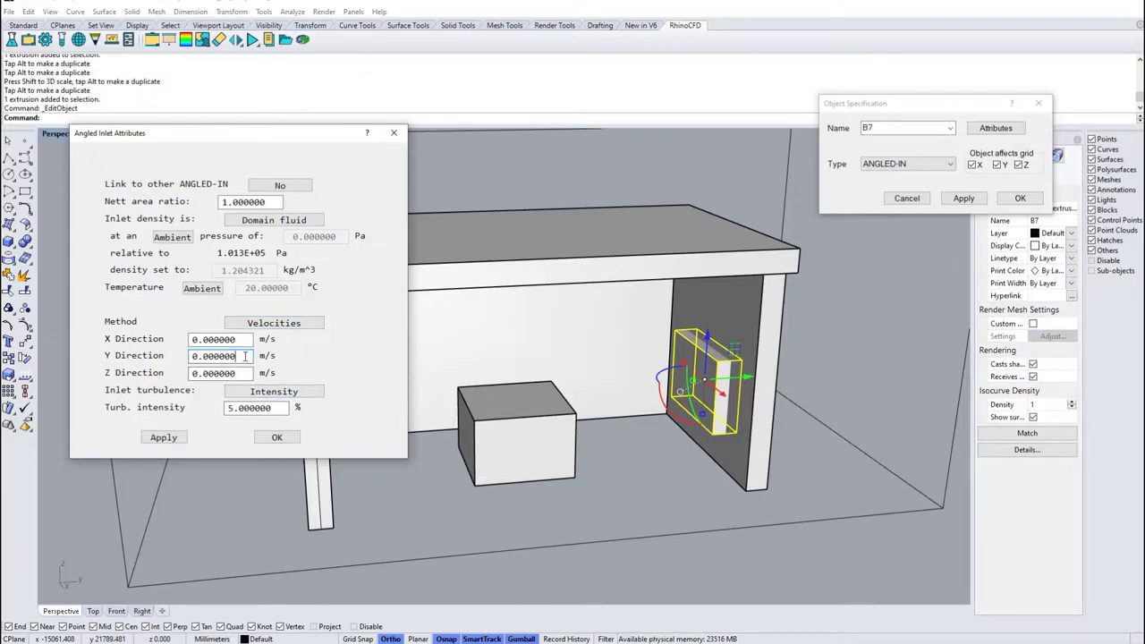
pyautogui.write('1')
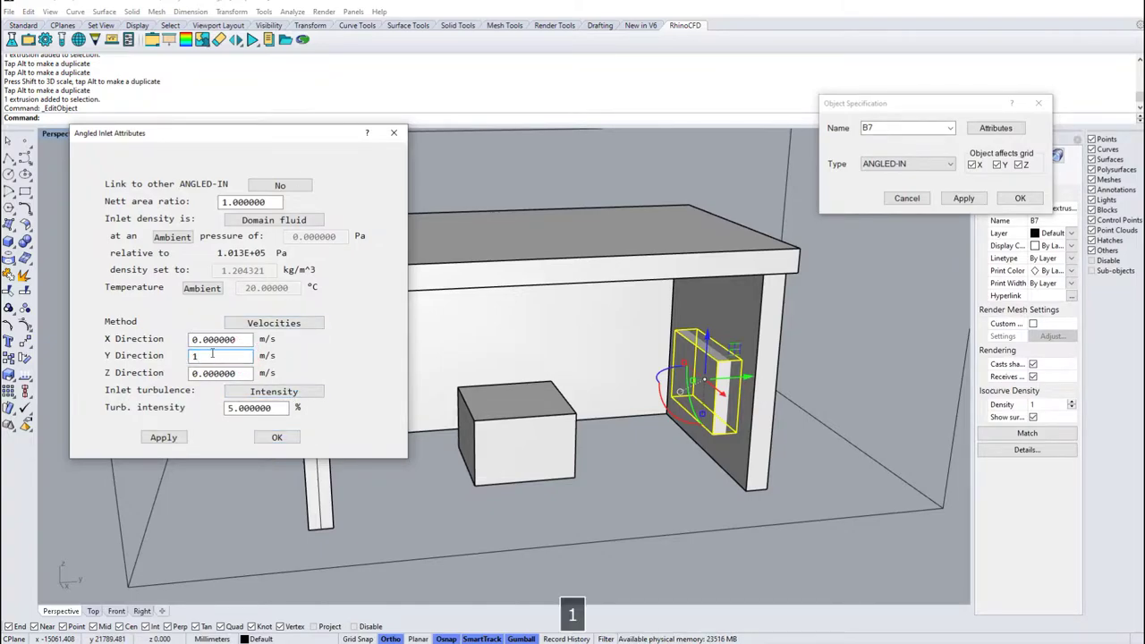
pyautogui.hotkey('shift', 'Tab')
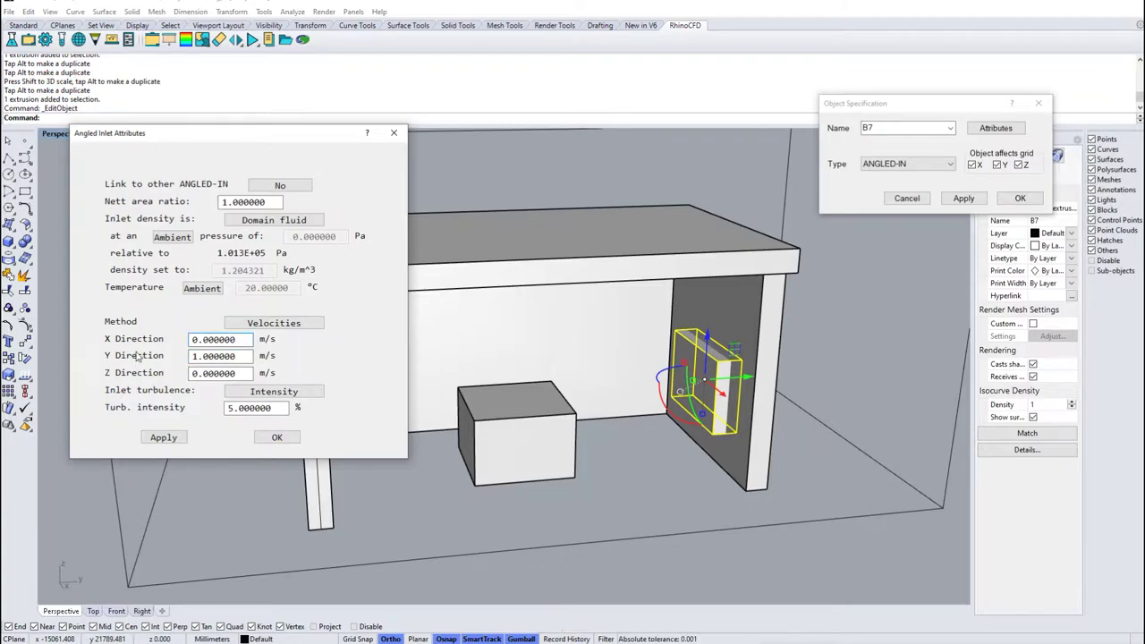
pyautogui.click(277, 439)
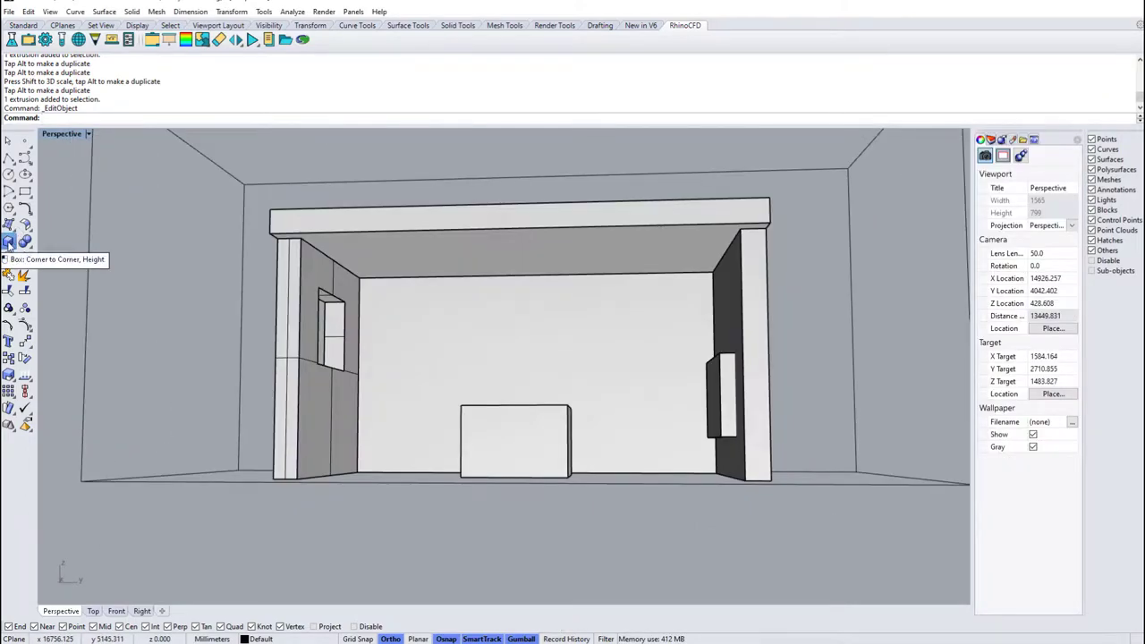
# Draw a small box on the desk top and lower it onto the desk surface.
pyautogui.click(8, 242)
pyautogui.moveTo(501, 295); pyautogui.dragTo(411, 204, button='right')
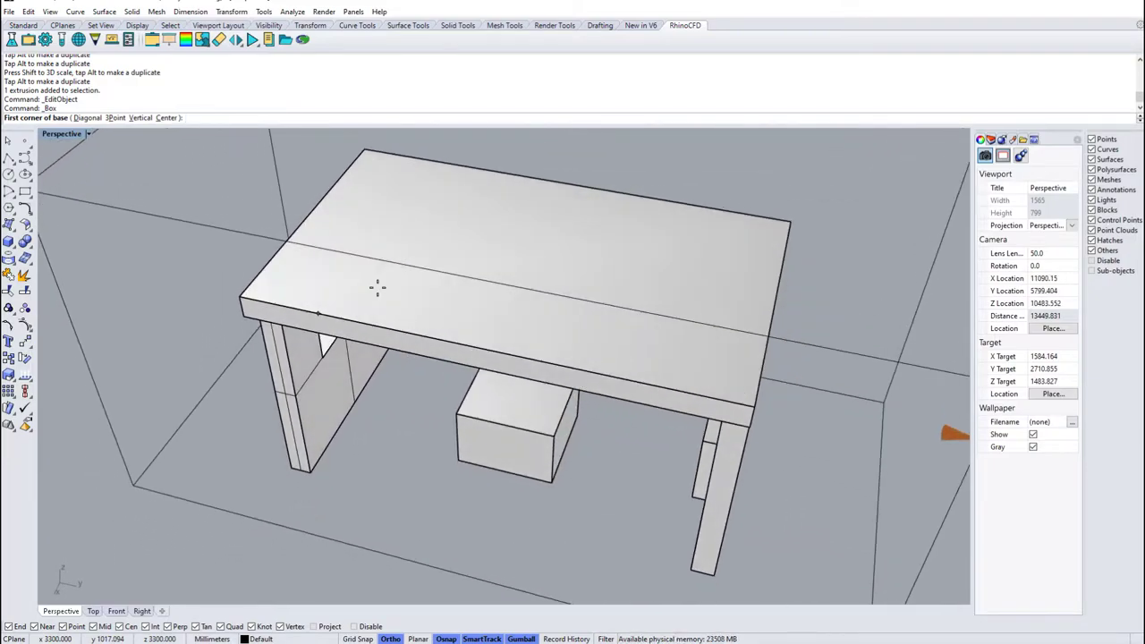
pyautogui.click(404, 200)
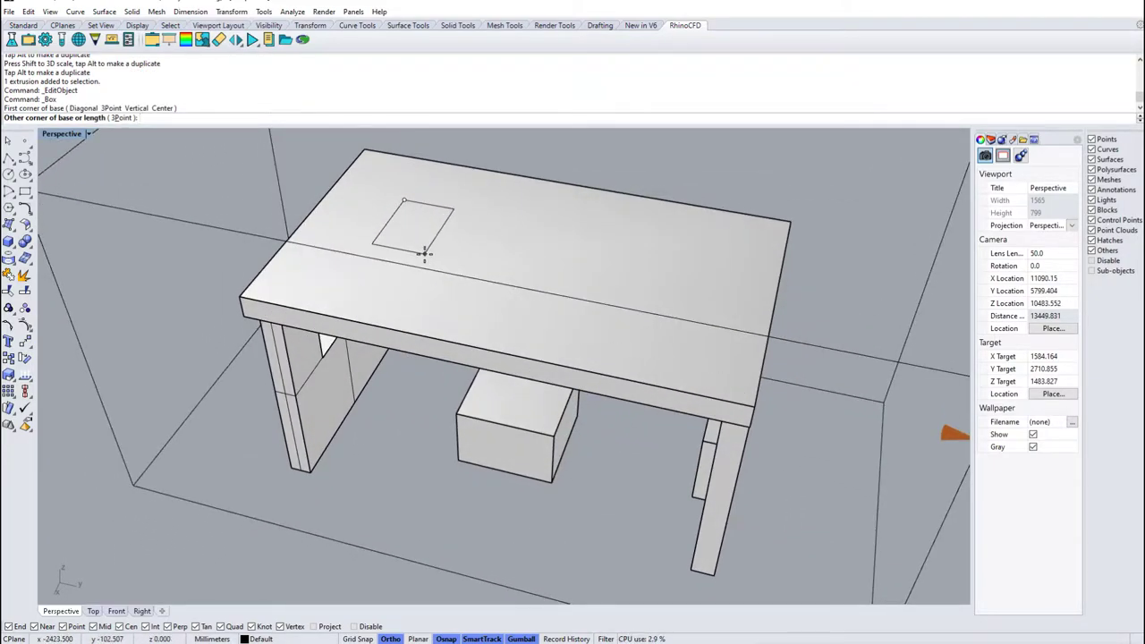
pyautogui.click(142, 611)
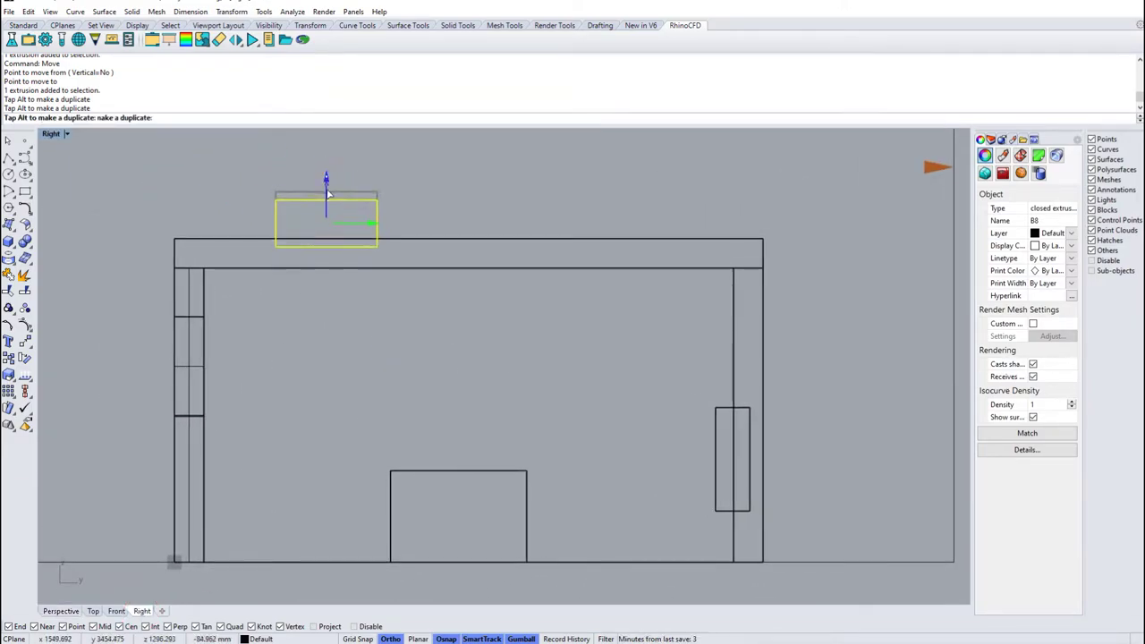
pyautogui.moveTo(329, 182); pyautogui.dragTo(329, 196)
pyautogui.click(499, 188)
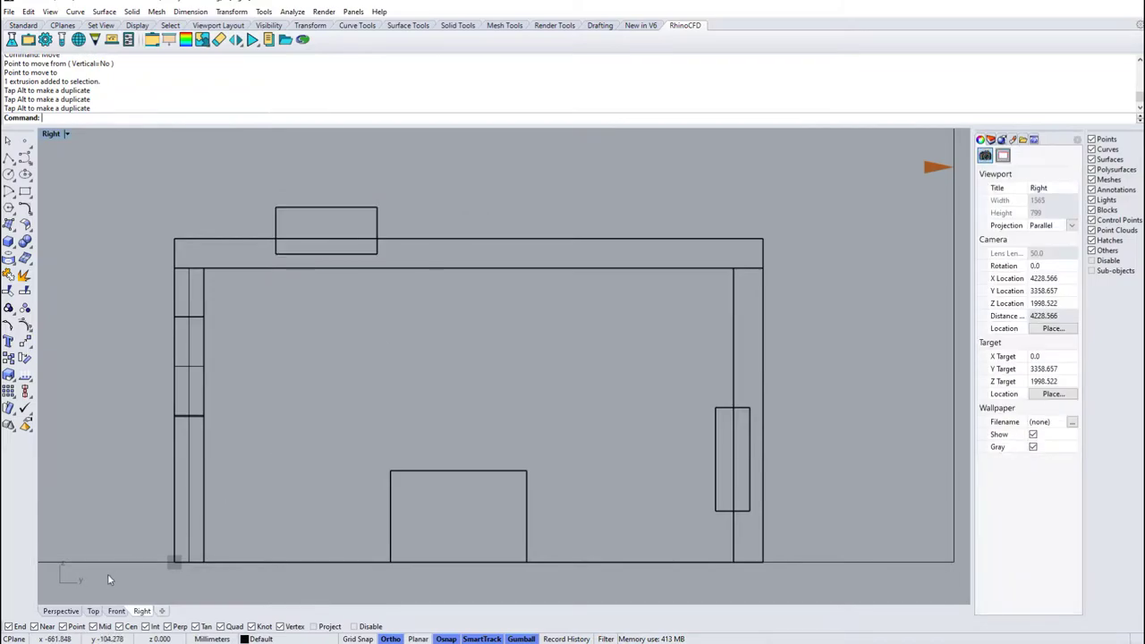
pyautogui.click(61, 610)
pyautogui.moveTo(504, 363); pyautogui.dragTo(501, 300, button='right')
# Make the desk box an ANGLED-IN inlet B8 linked to the previous inlet.
pyautogui.click(491, 288)
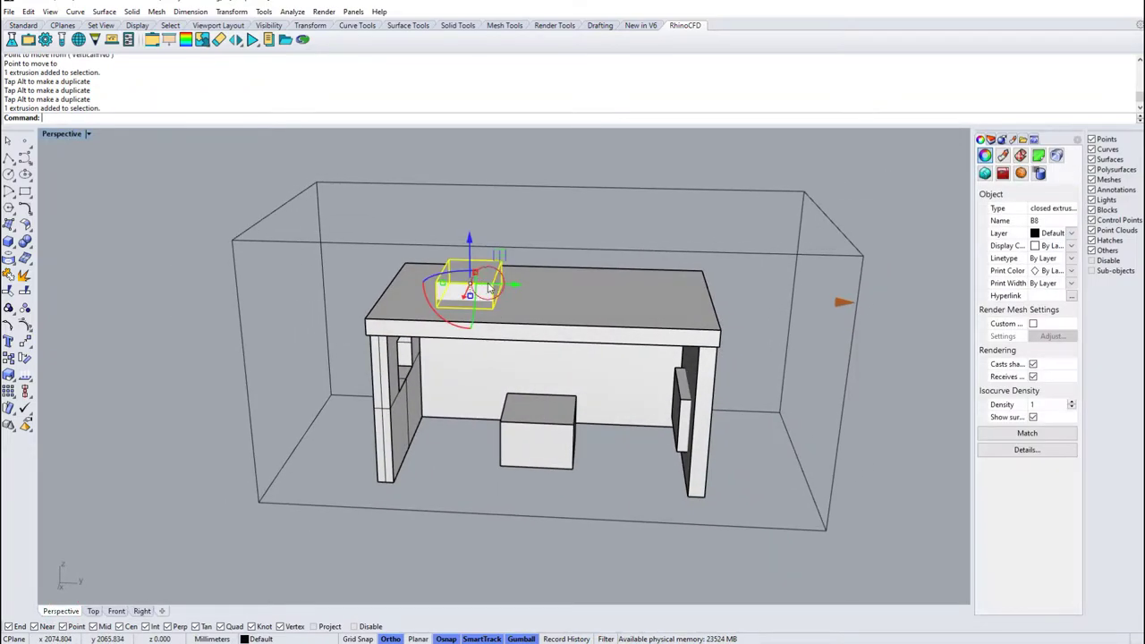
pyautogui.click(45, 39)
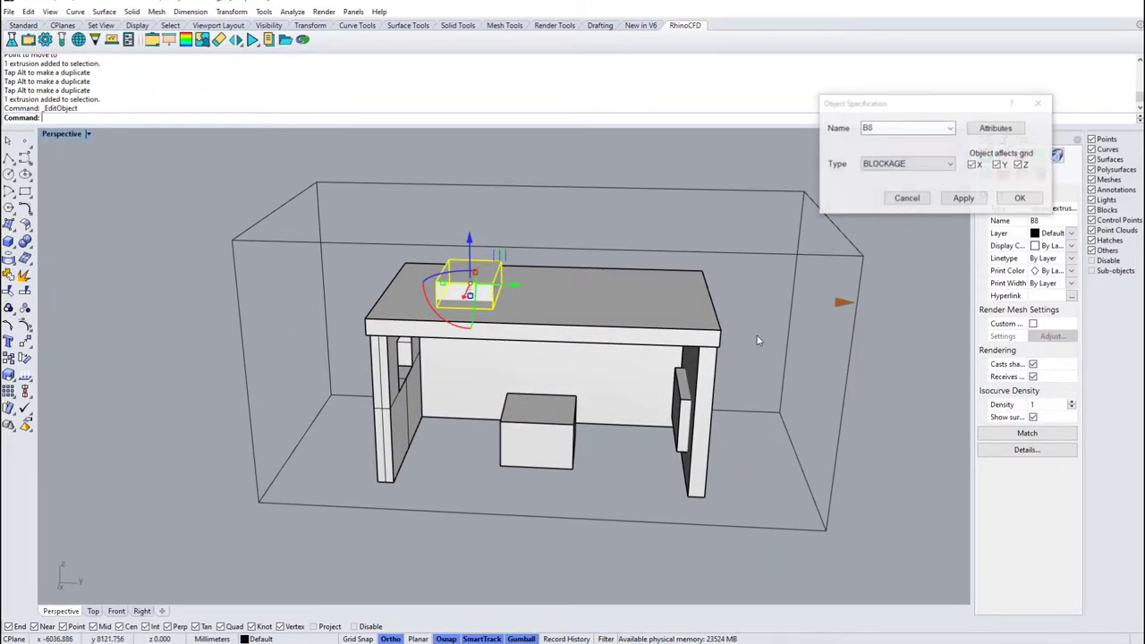
pyautogui.click(917, 166)
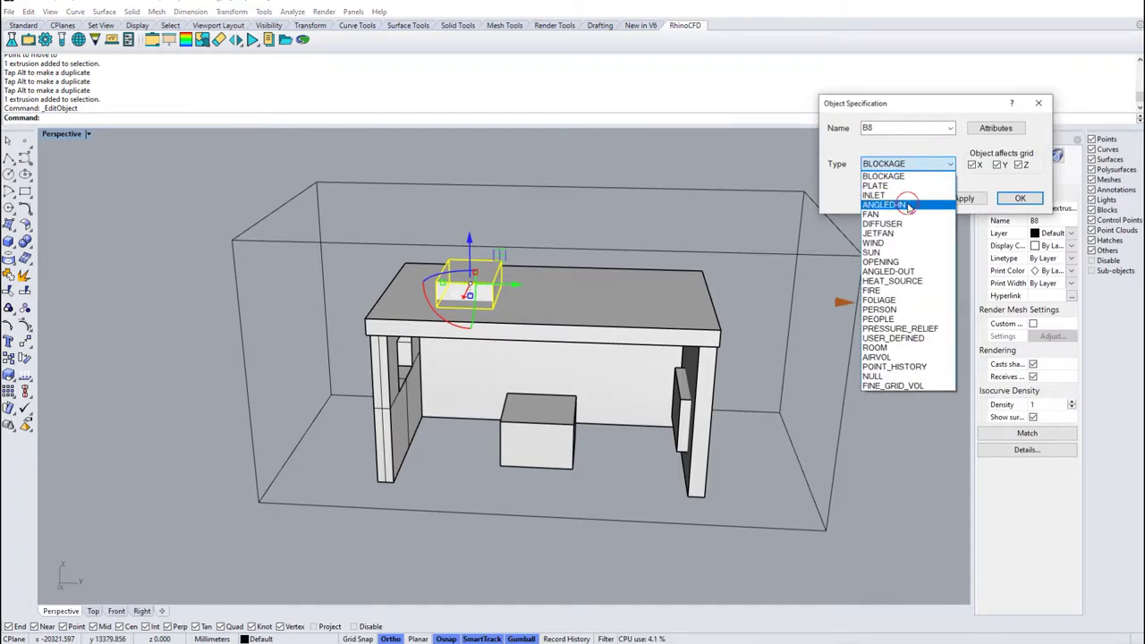
pyautogui.click(912, 205)
pyautogui.click(1019, 130)
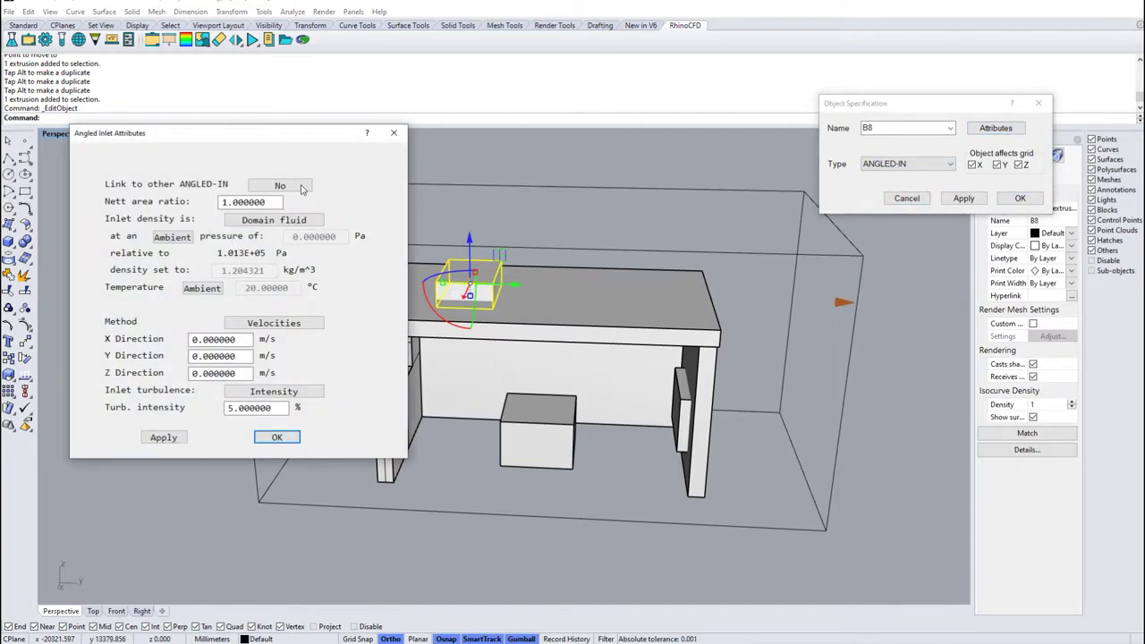
pyautogui.click(280, 185)
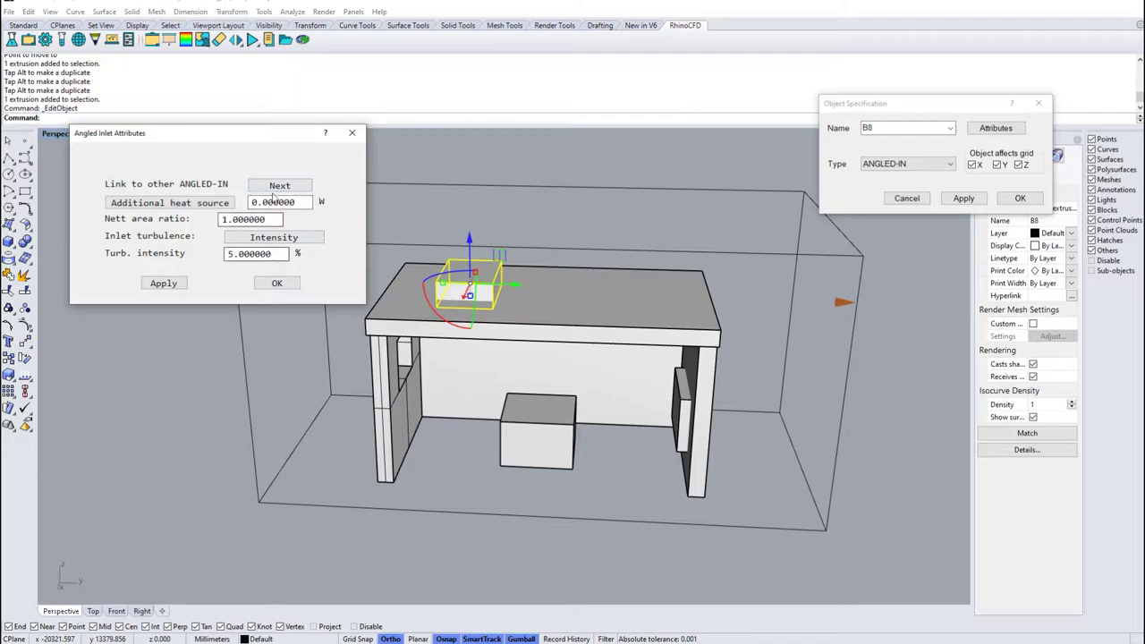
pyautogui.click(279, 185)
pyautogui.click(277, 283)
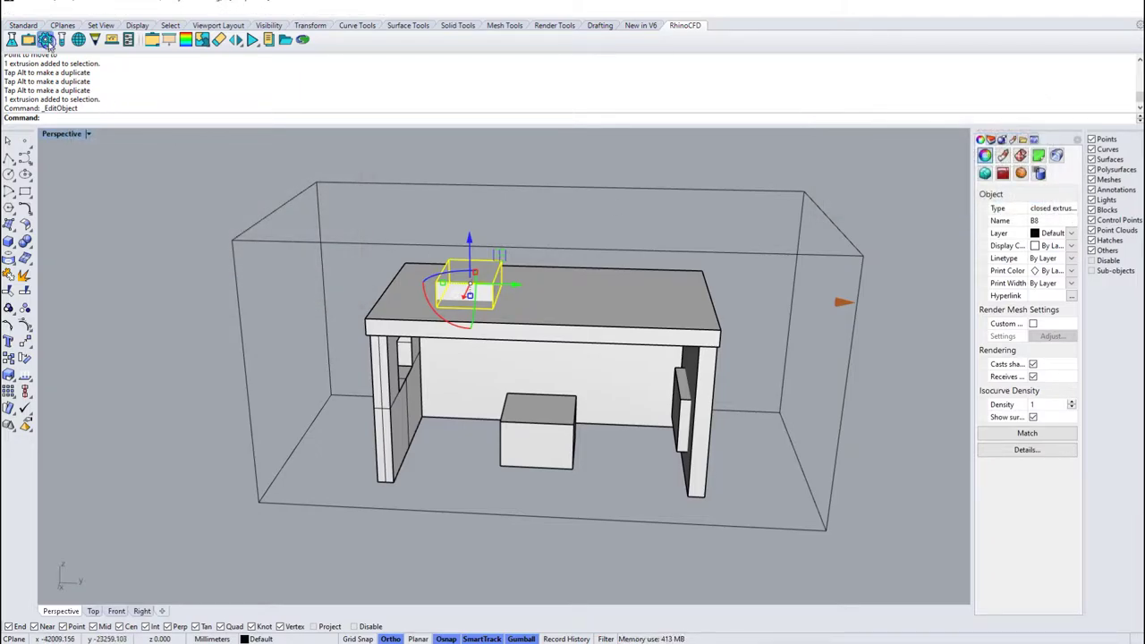
pyautogui.click(45, 40)
pyautogui.moveTo(595, 499)
pyautogui.mouseDown()
pyautogui.moveTo(953, 280)
pyautogui.moveTo(951, 144)
pyautogui.mouseUp()
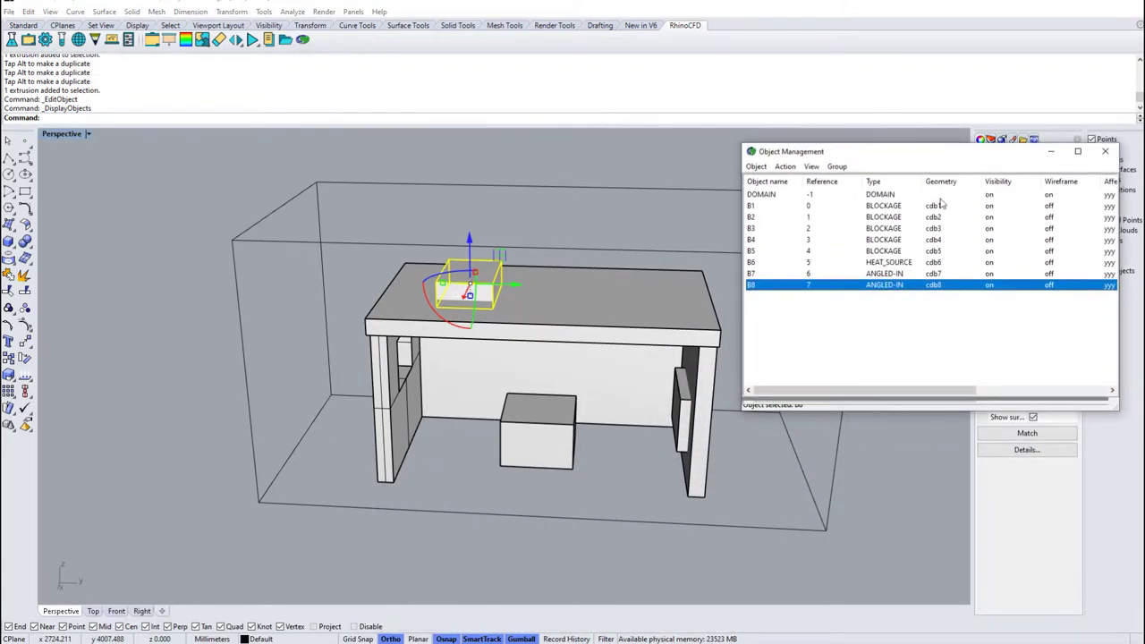
pyautogui.click(897, 276)
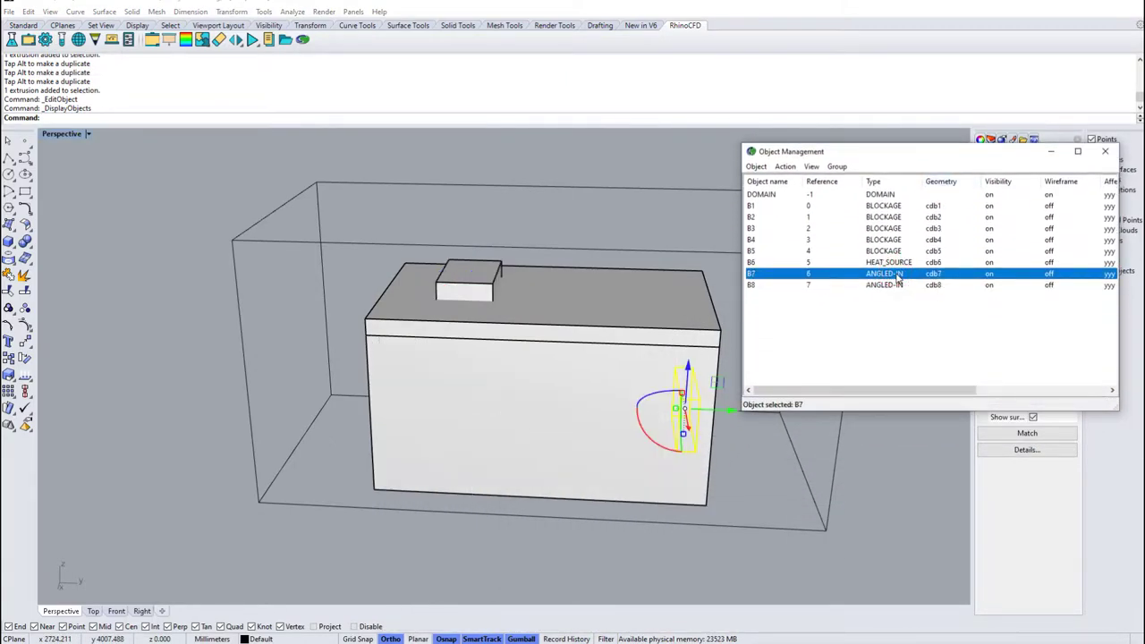
pyautogui.click(852, 285)
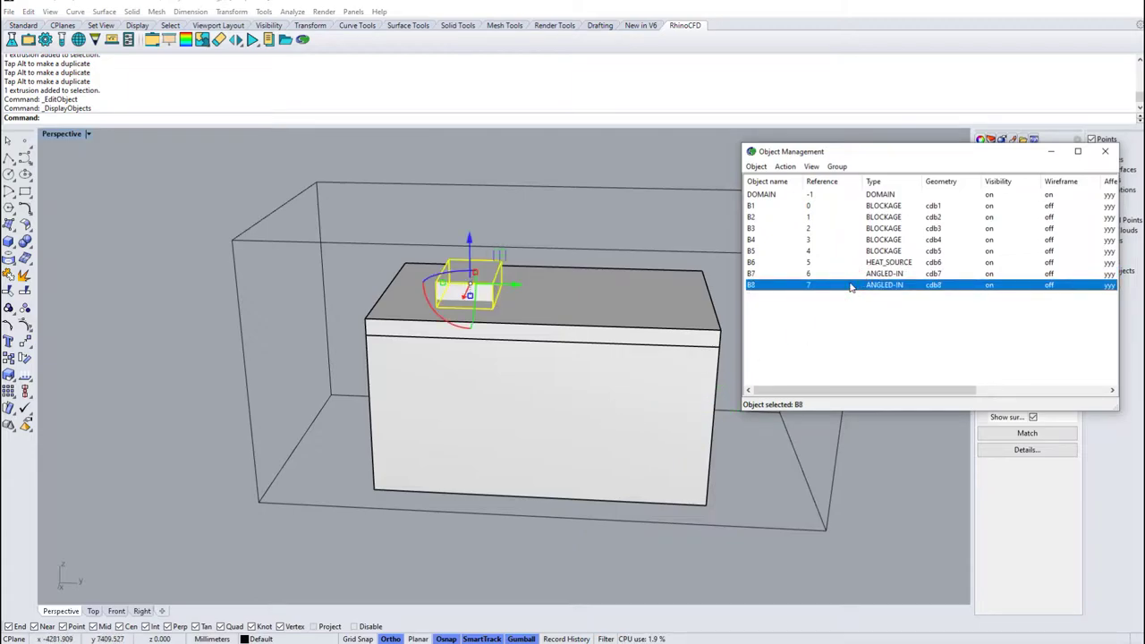
pyautogui.click(871, 275)
pyautogui.click(868, 287)
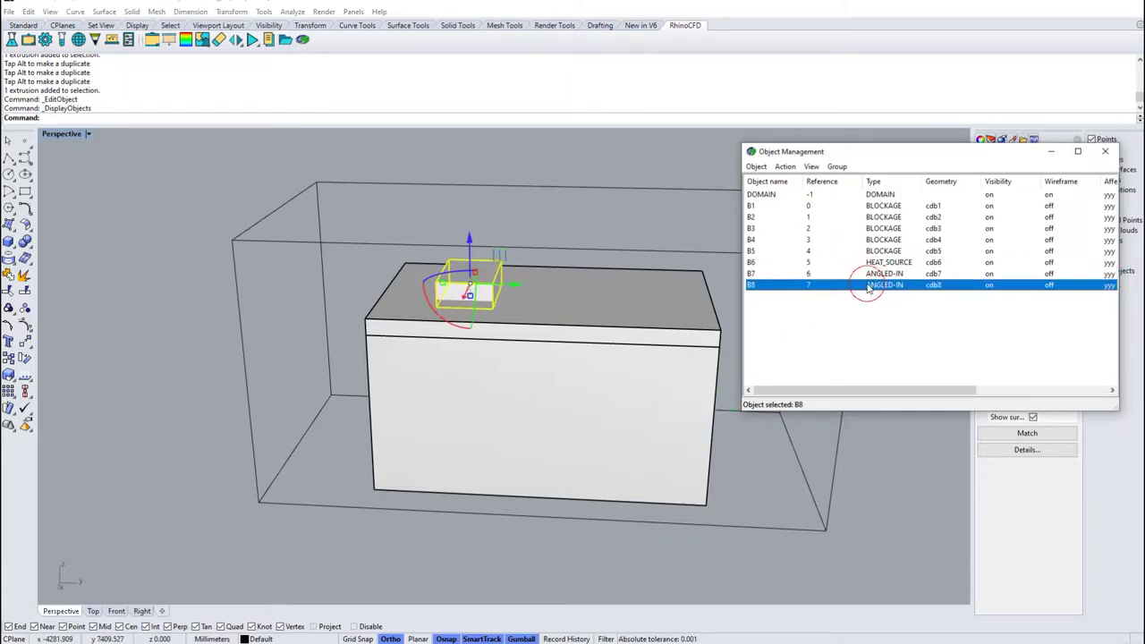
pyautogui.doubleClick(867, 286)
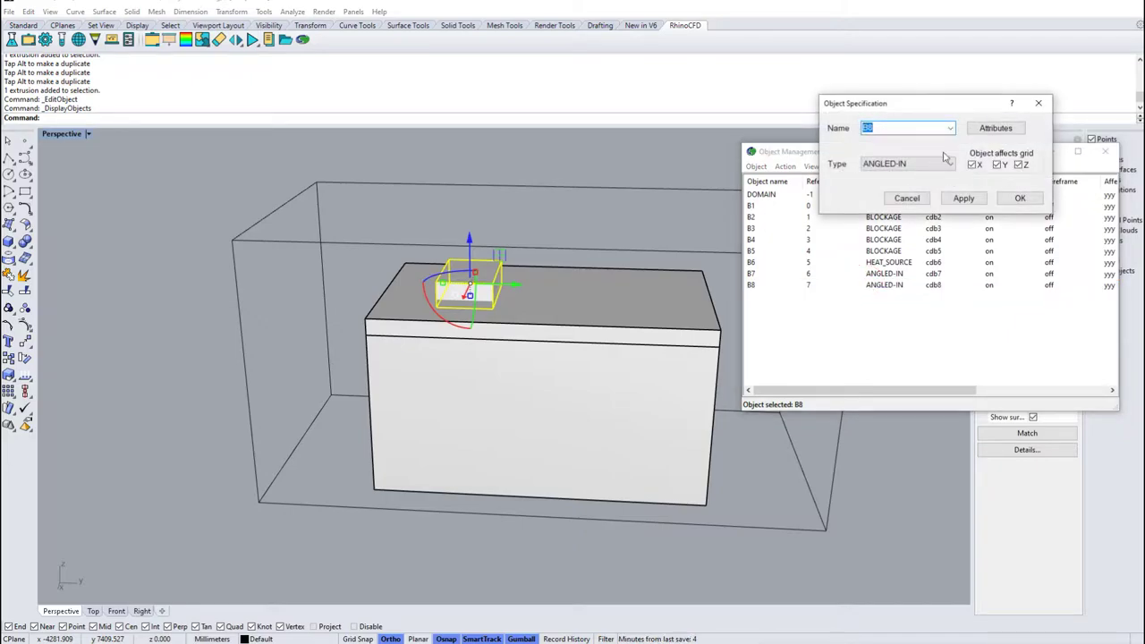
pyautogui.click(995, 128)
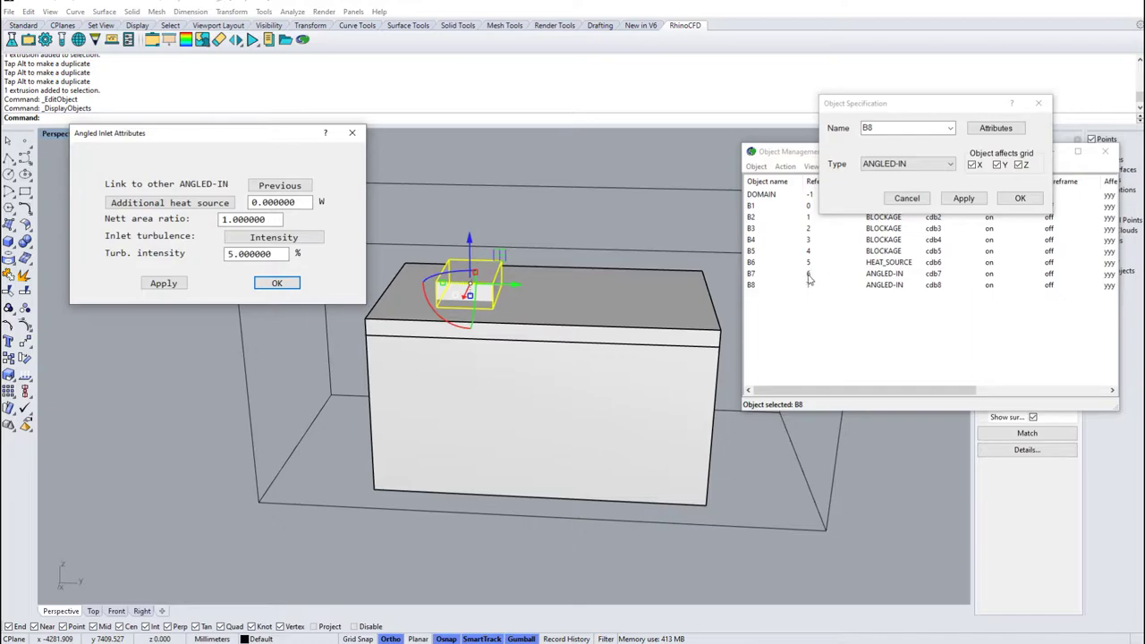
pyautogui.press('Return')
pyautogui.press('Return')
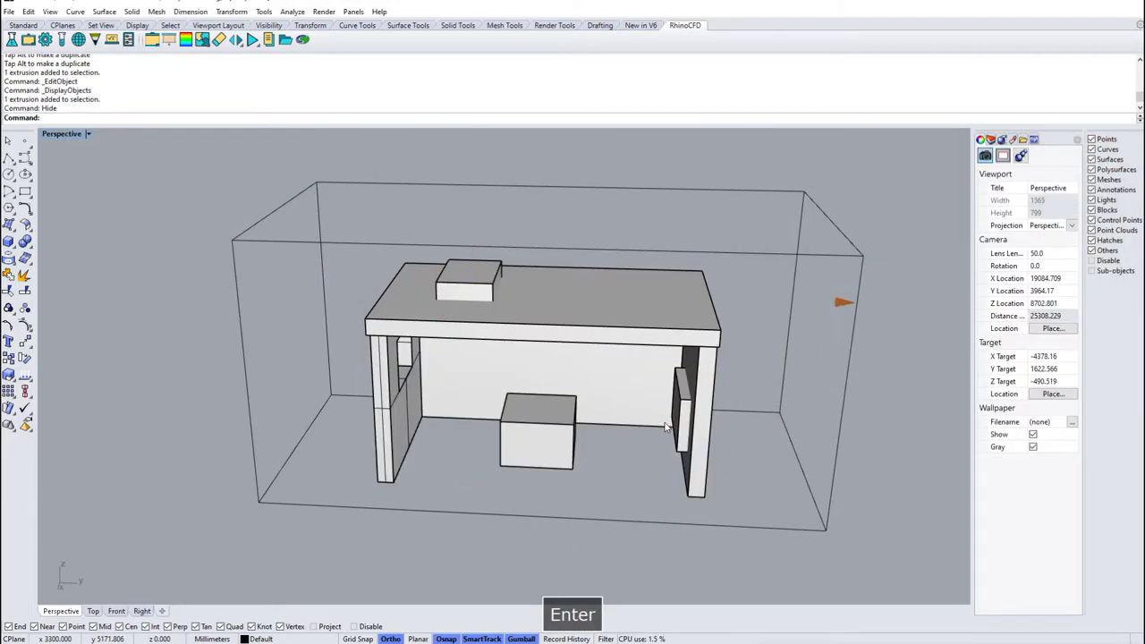
# Turn on pollutant species C1 under Domain Settings > Models > More.
pyautogui.moveTo(839, 415); pyautogui.dragTo(821, 417, button='right')
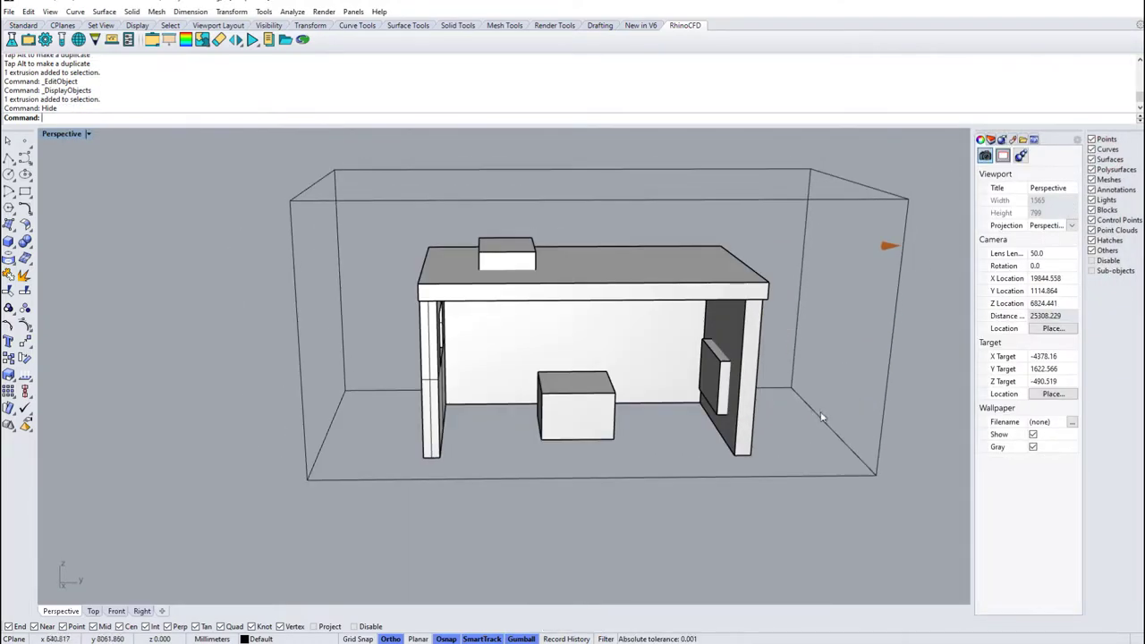
pyautogui.click(26, 46)
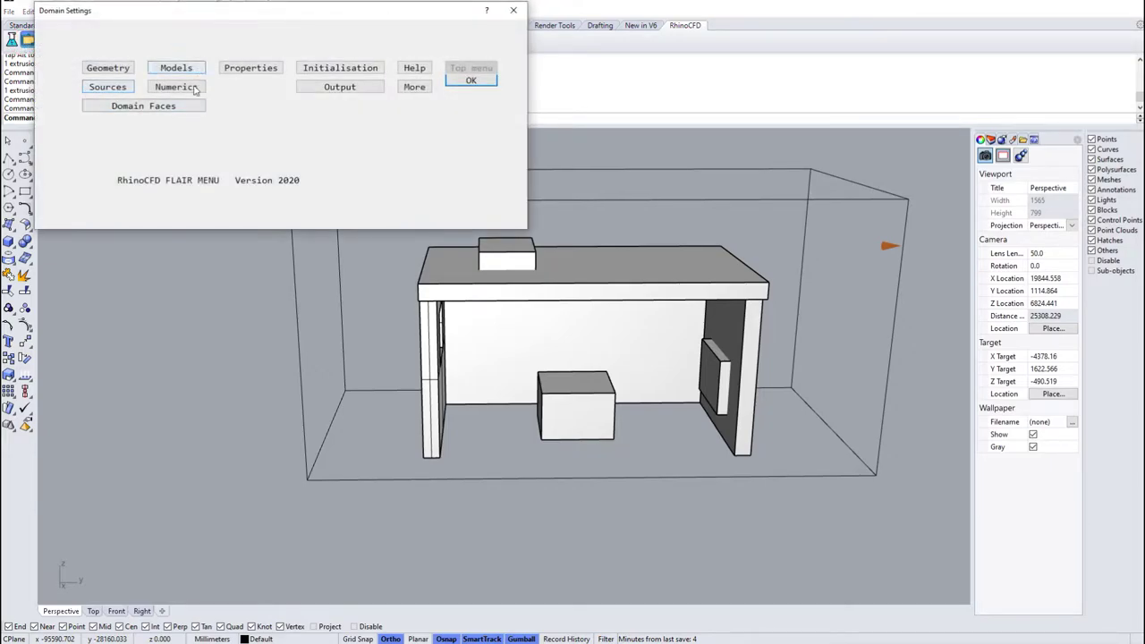
pyautogui.click(178, 71)
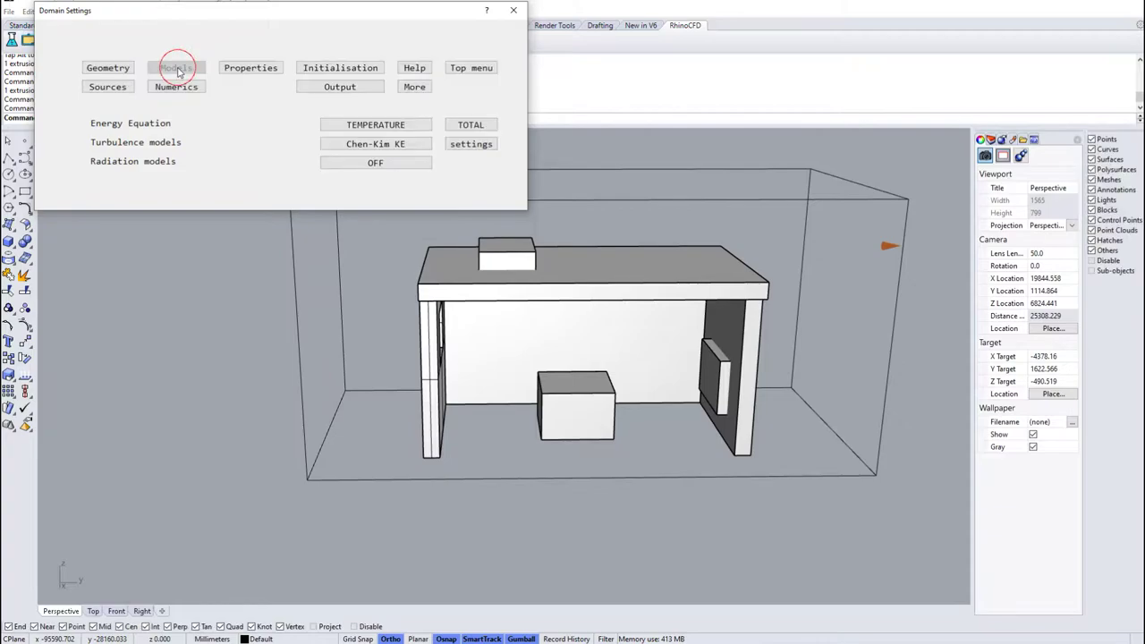
pyautogui.click(413, 93)
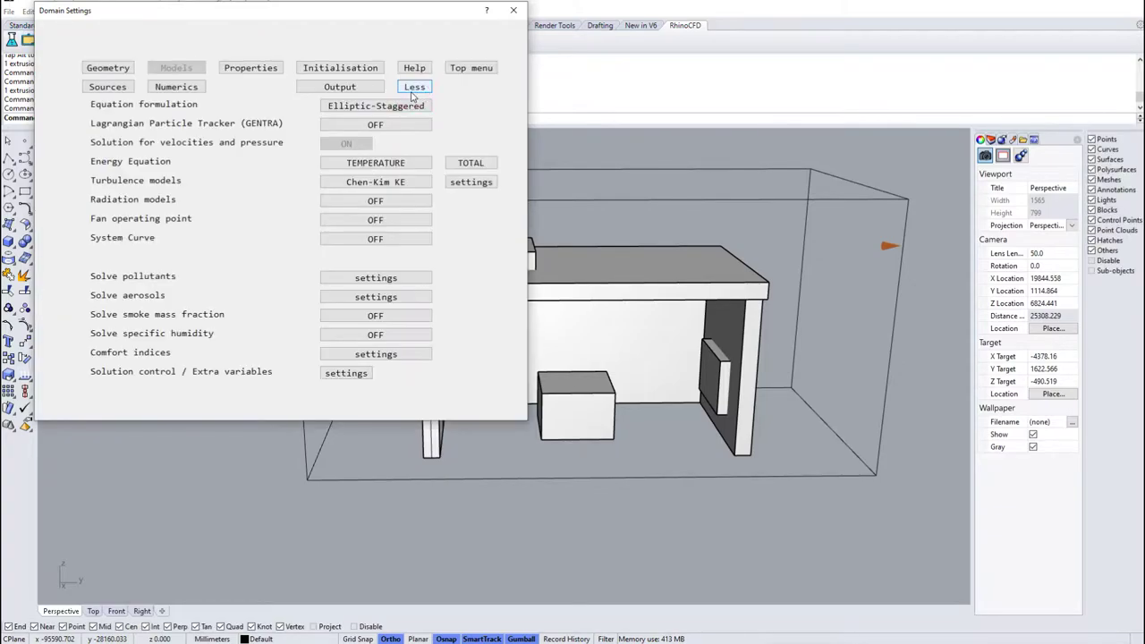
pyautogui.click(355, 278)
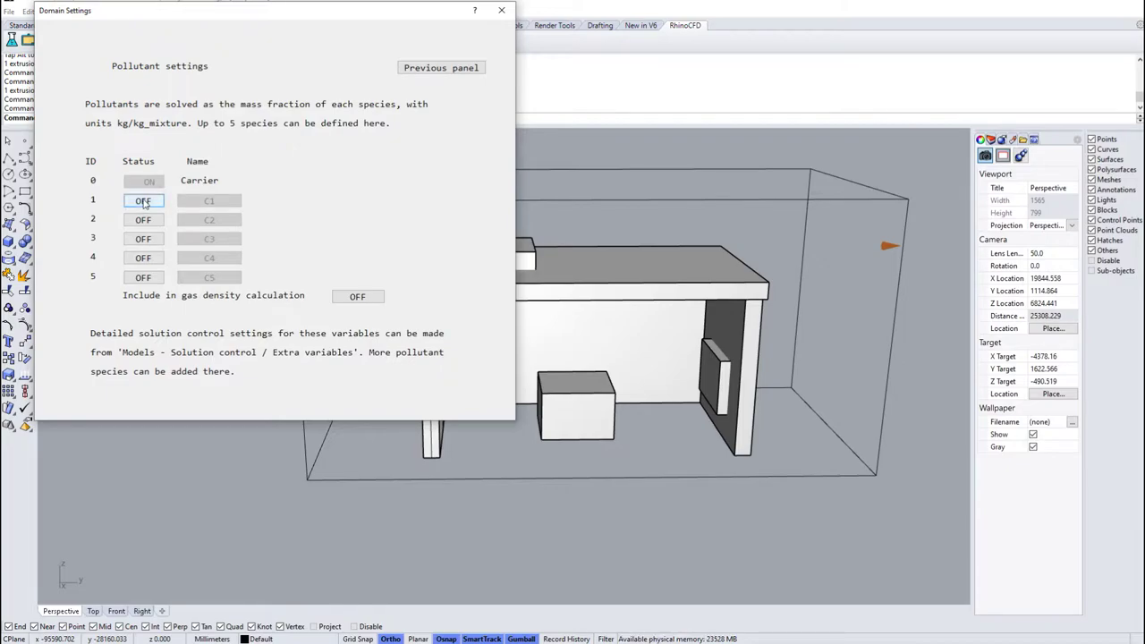
pyautogui.click(143, 201)
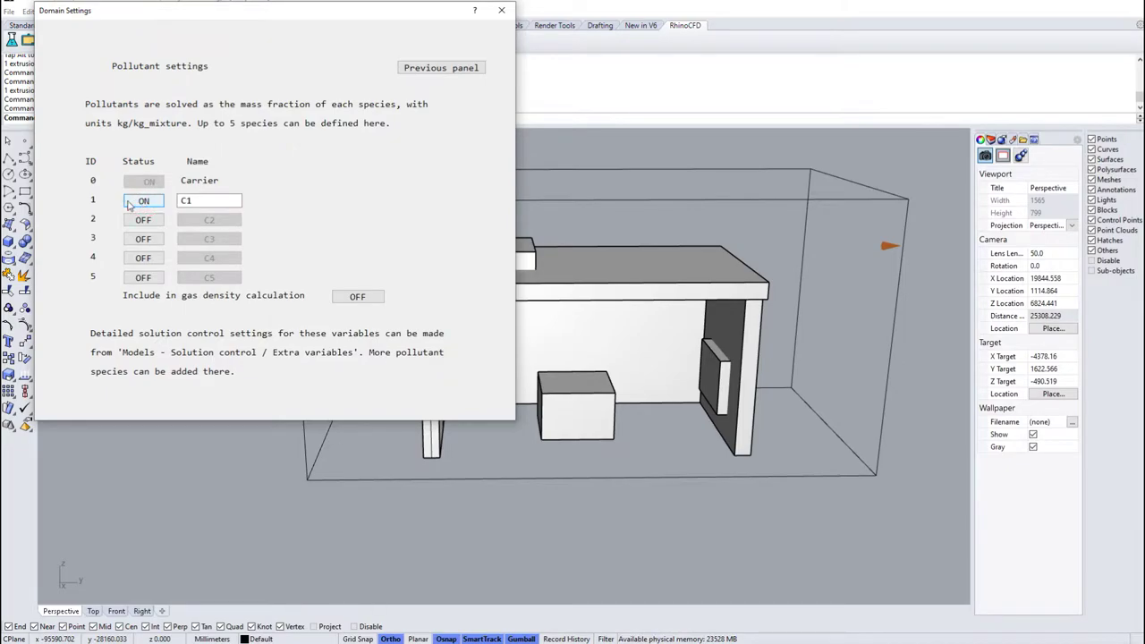
pyautogui.click(456, 69)
pyautogui.click(993, 129)
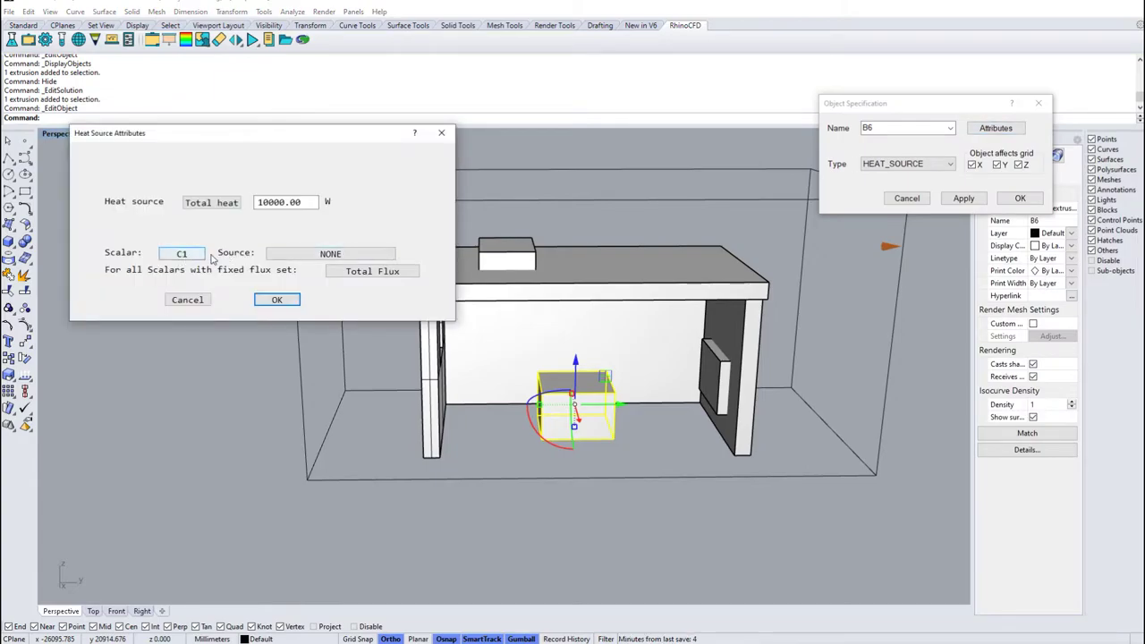
# Set heat source B6's C1 source to Fixed Value with value 1.
pyautogui.click(303, 253)
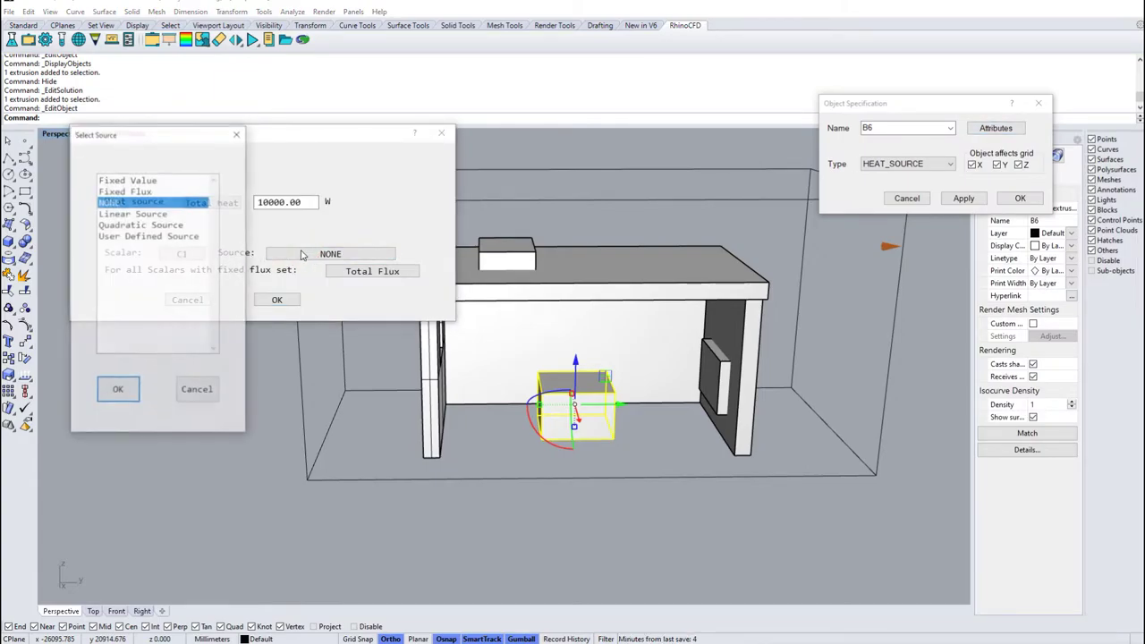
pyautogui.click(127, 180)
pyautogui.click(117, 391)
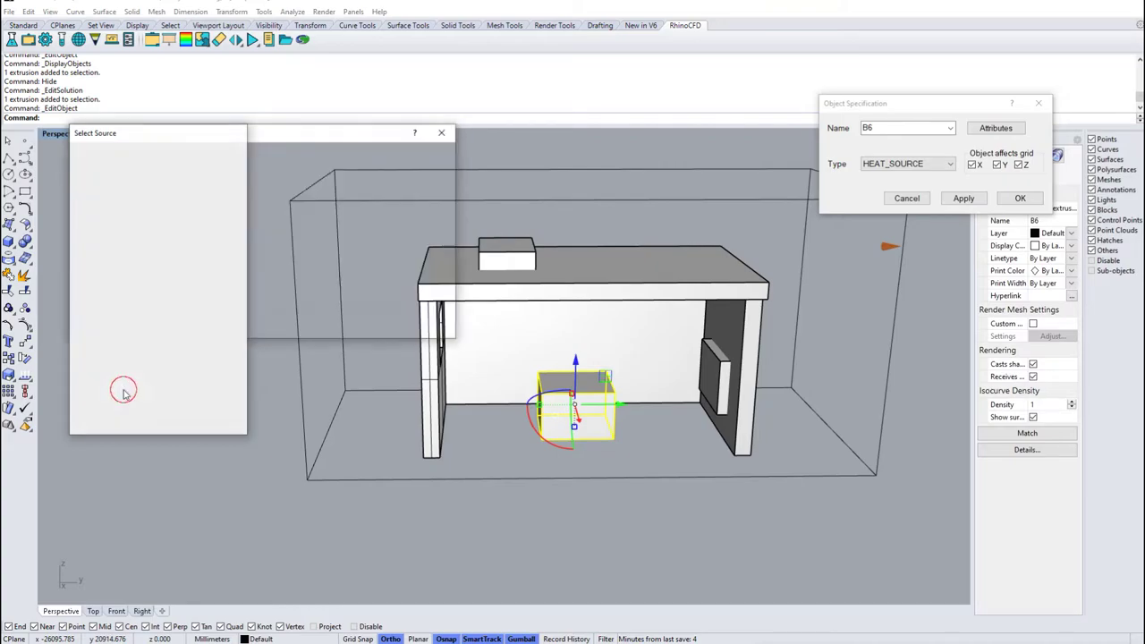
pyautogui.moveTo(258, 269); pyautogui.dragTo(181, 271)
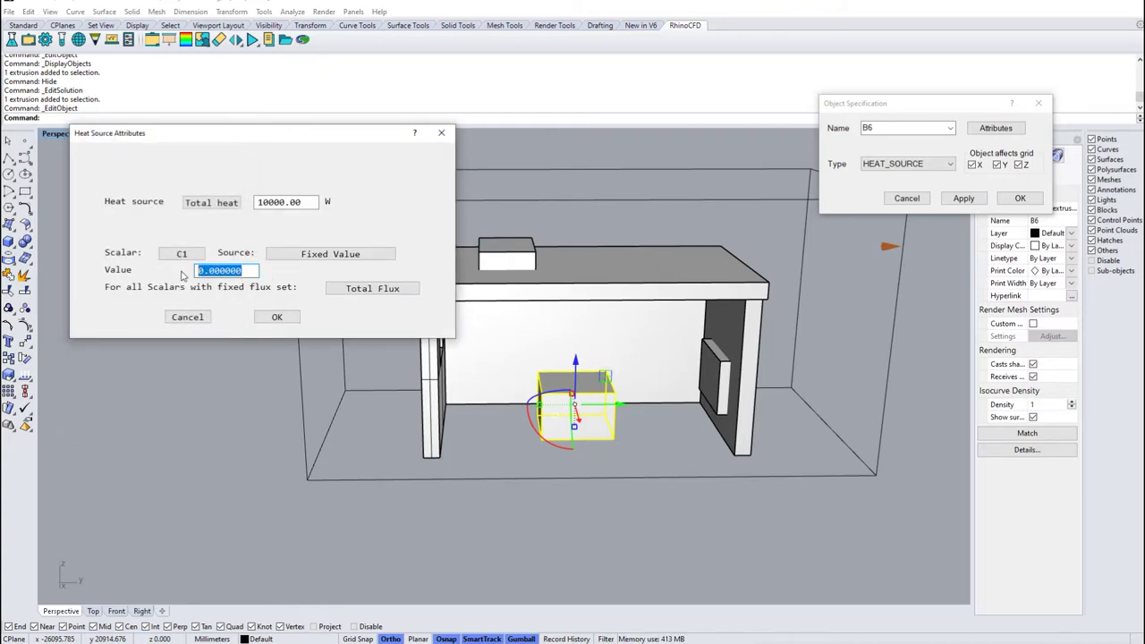
pyautogui.write('1')
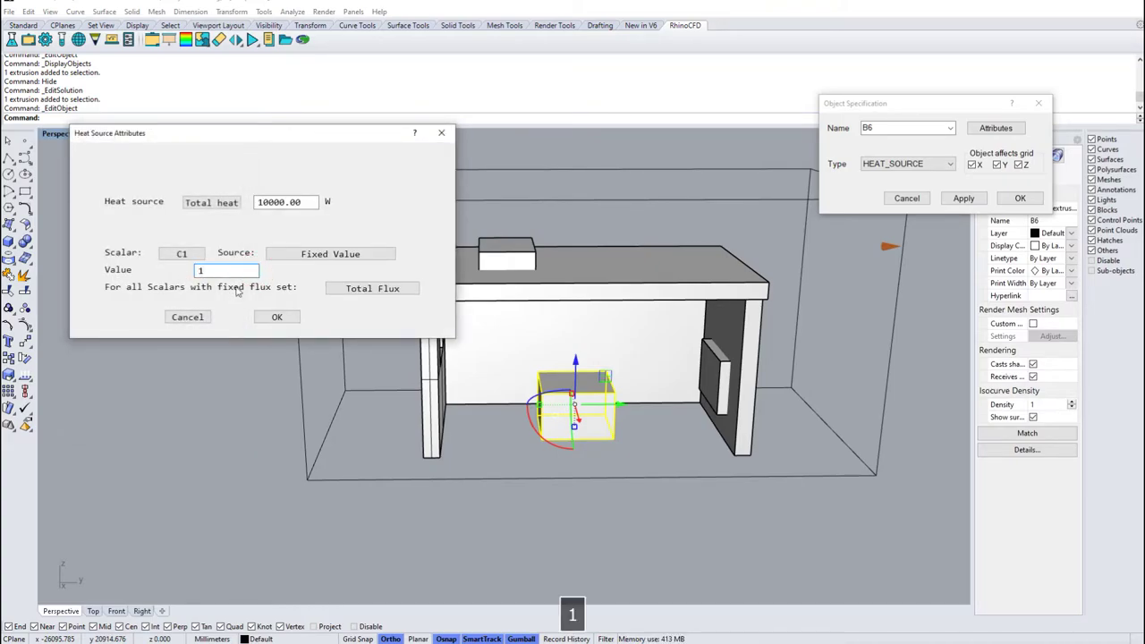
pyautogui.click(287, 319)
# Display the CFD grid, orbit to inspect it, then hide it again.
pyautogui.click(79, 40)
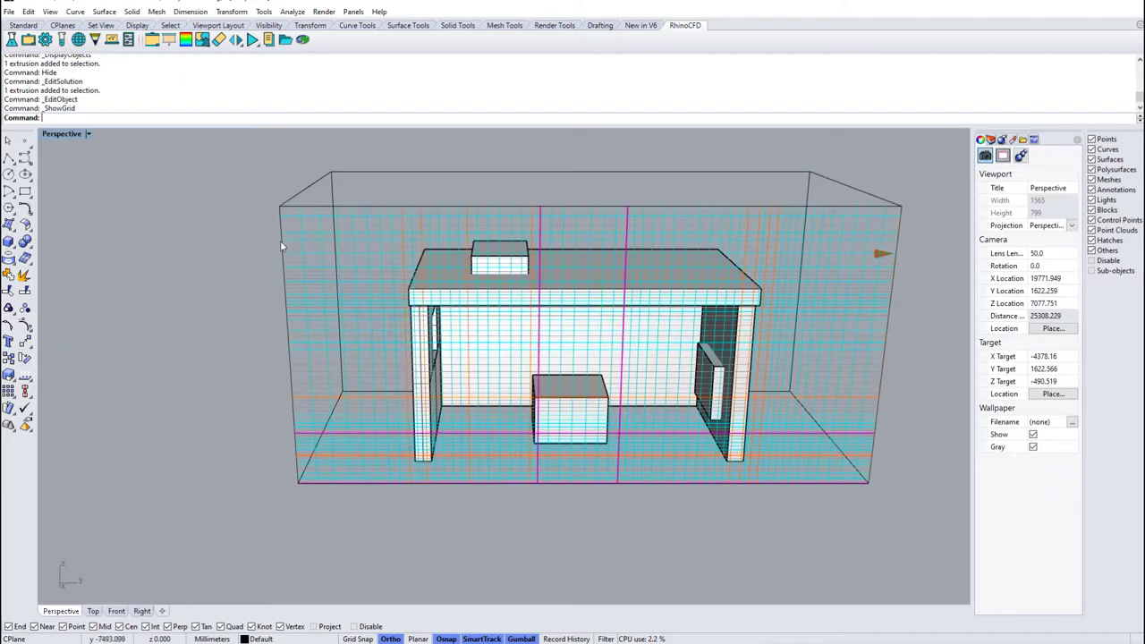
pyautogui.moveTo(281, 241)
pyautogui.mouseDown(button='right')
pyautogui.moveTo(301, 223)
pyautogui.moveTo(460, 229)
pyautogui.moveTo(428, 227)
pyautogui.moveTo(427, 251)
pyautogui.moveTo(411, 256)
pyautogui.moveTo(286, 248)
pyautogui.moveTo(266, 234)
pyautogui.mouseUp(button='right')
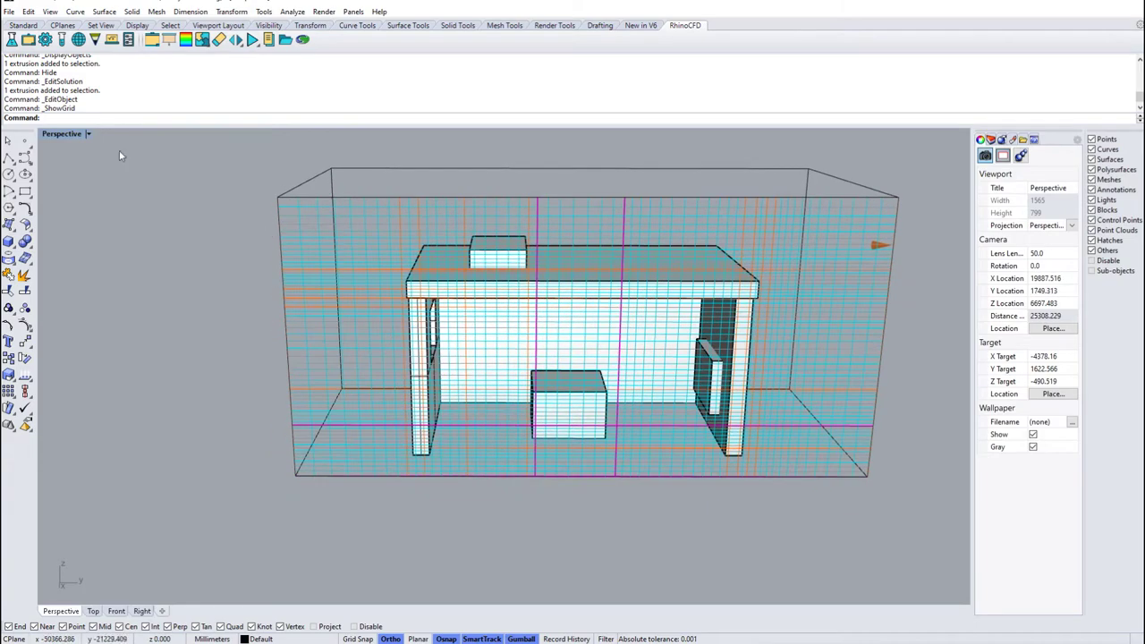
pyautogui.click(79, 41)
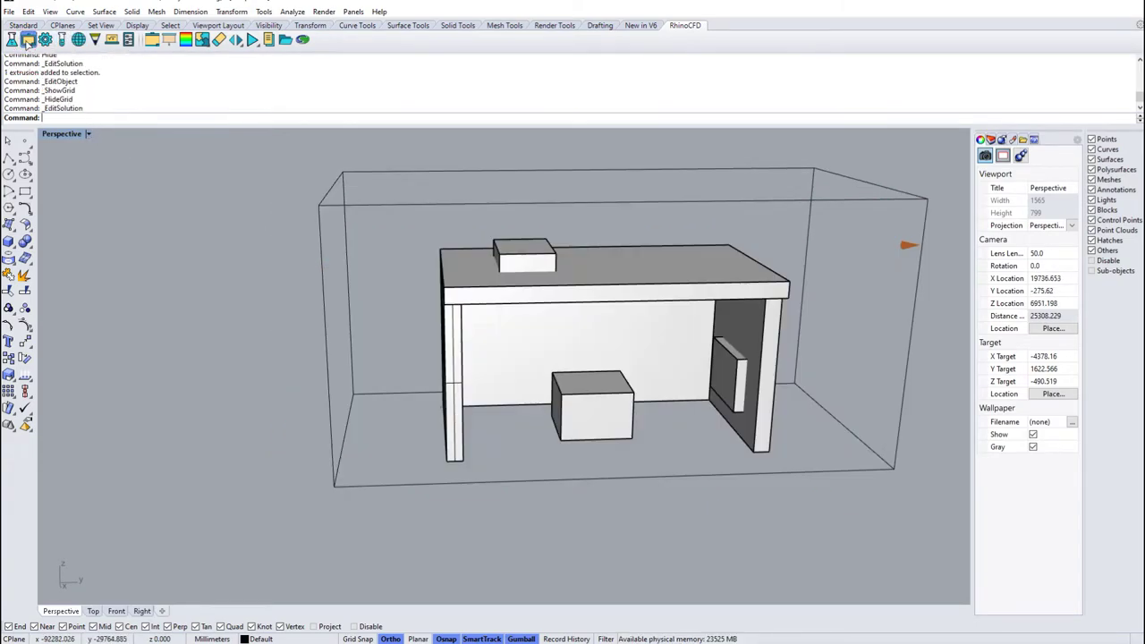
# Set Ymin to 0.1 m/s inflow, Xmin/Xmax/Ymax/Zmax open, and Zmin a wall.
pyautogui.click(144, 108)
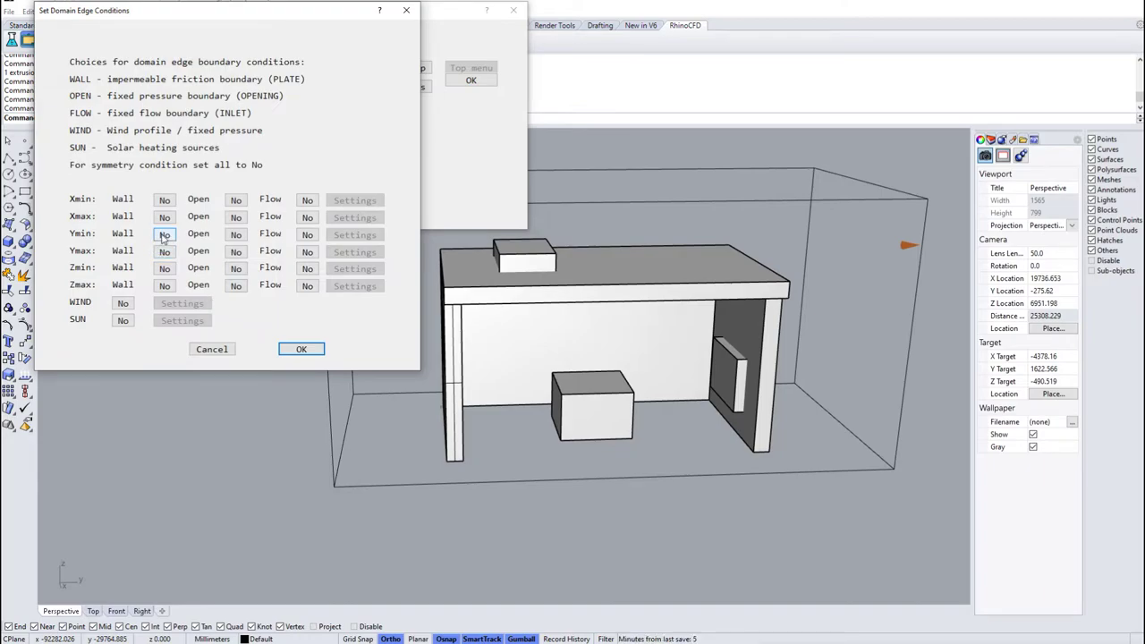
pyautogui.click(307, 235)
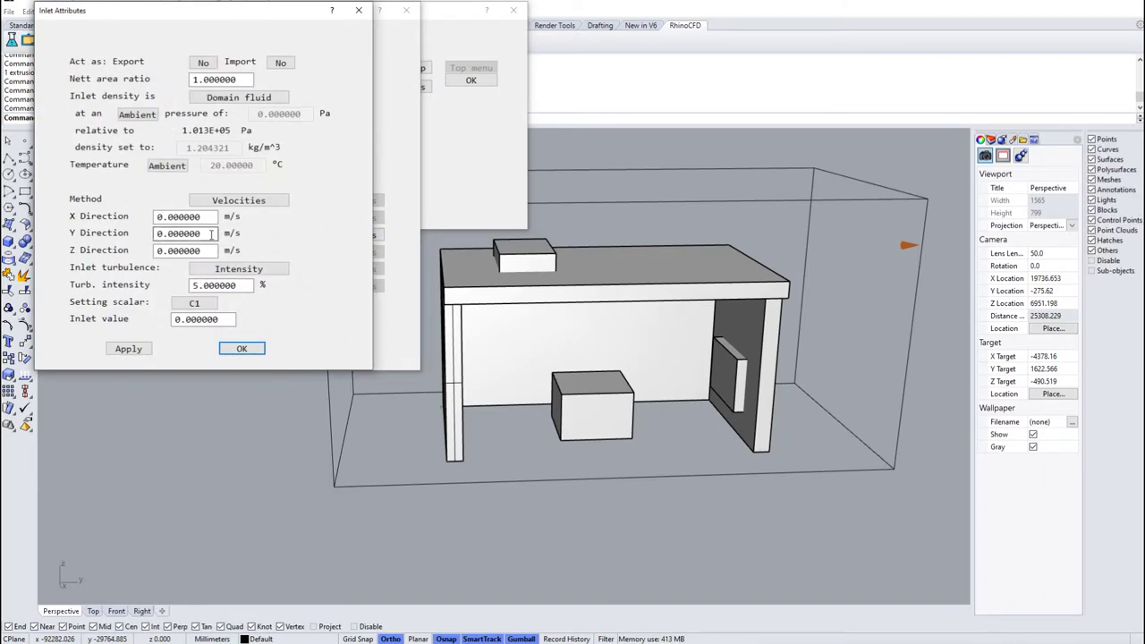
pyautogui.moveTo(211, 234); pyautogui.dragTo(167, 234)
pyautogui.write('1')
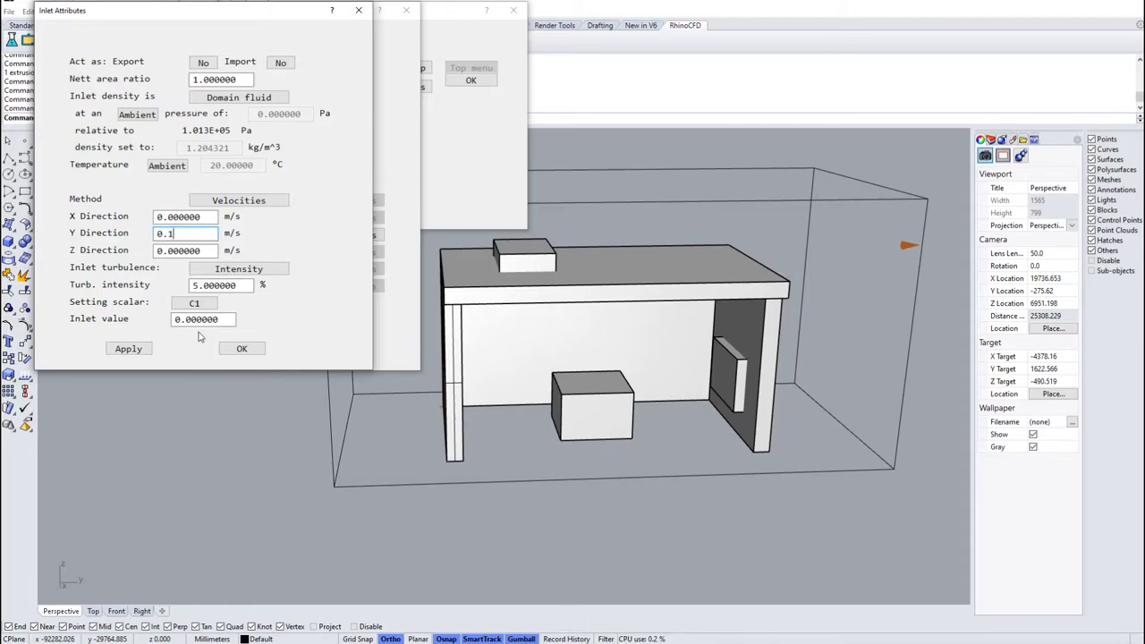
pyautogui.click(240, 348)
pyautogui.click(238, 201)
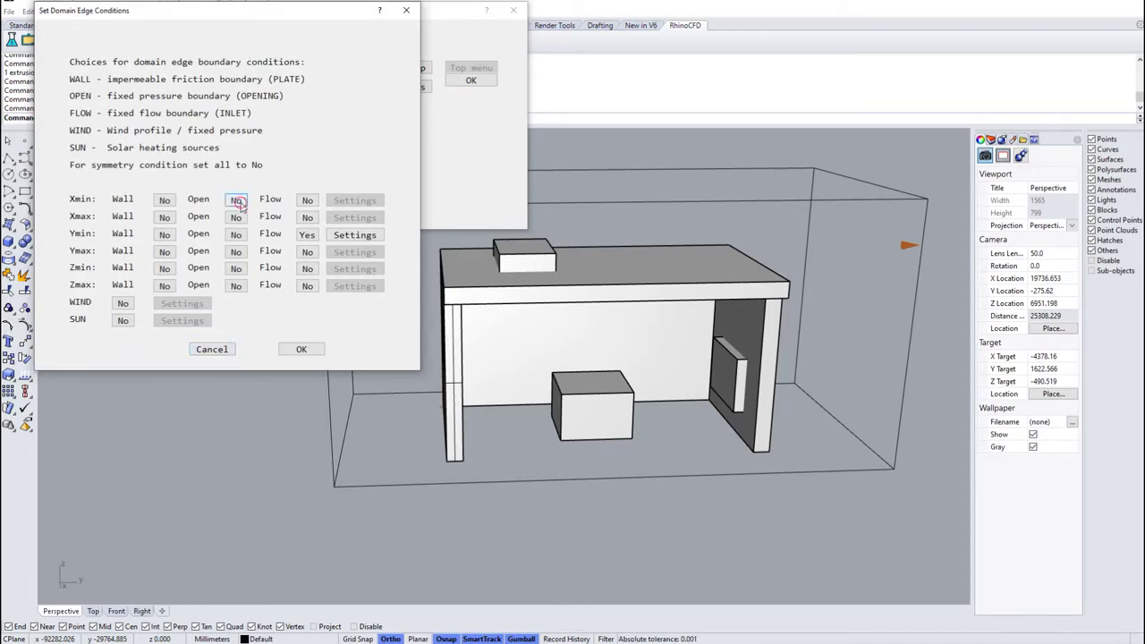
pyautogui.click(237, 252)
pyautogui.click(164, 268)
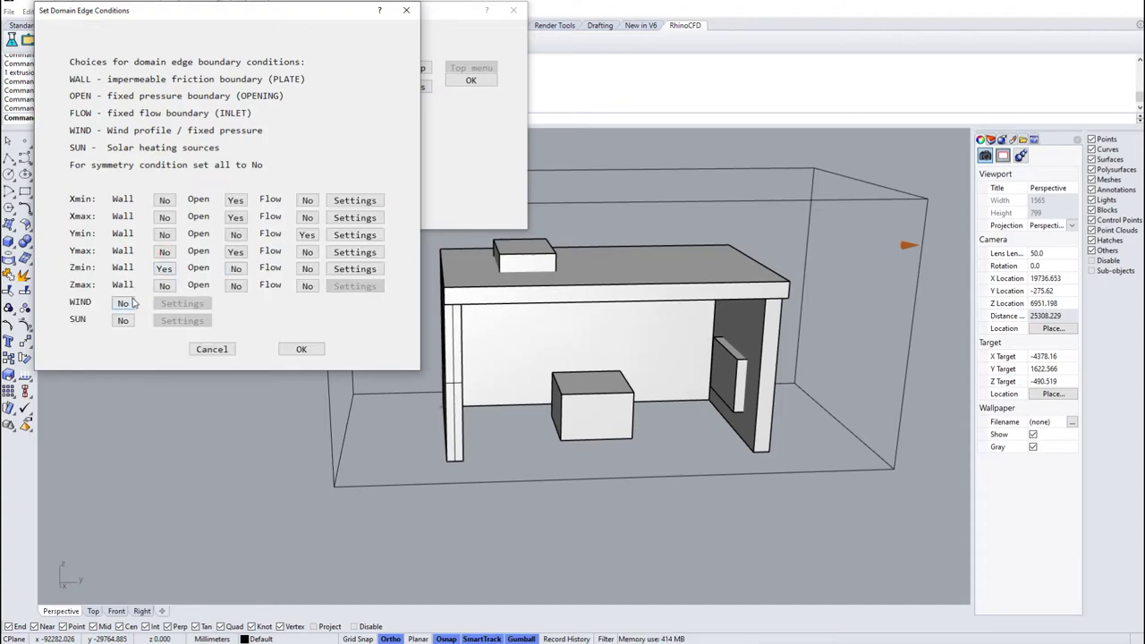
pyautogui.click(236, 286)
# Confirm the domain edge conditions, dismiss the warning, and select the domain with the desk.
pyautogui.click(301, 349)
pyautogui.click(301, 130)
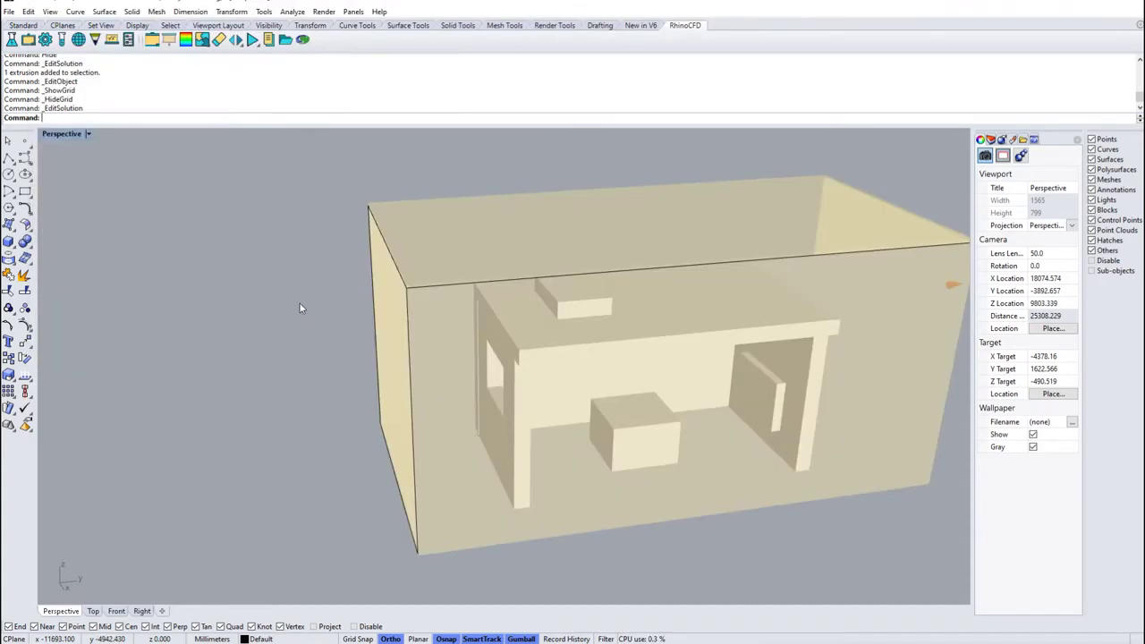
pyautogui.click(446, 348)
pyautogui.moveTo(446, 347); pyautogui.dragTo(411, 347, button='right')
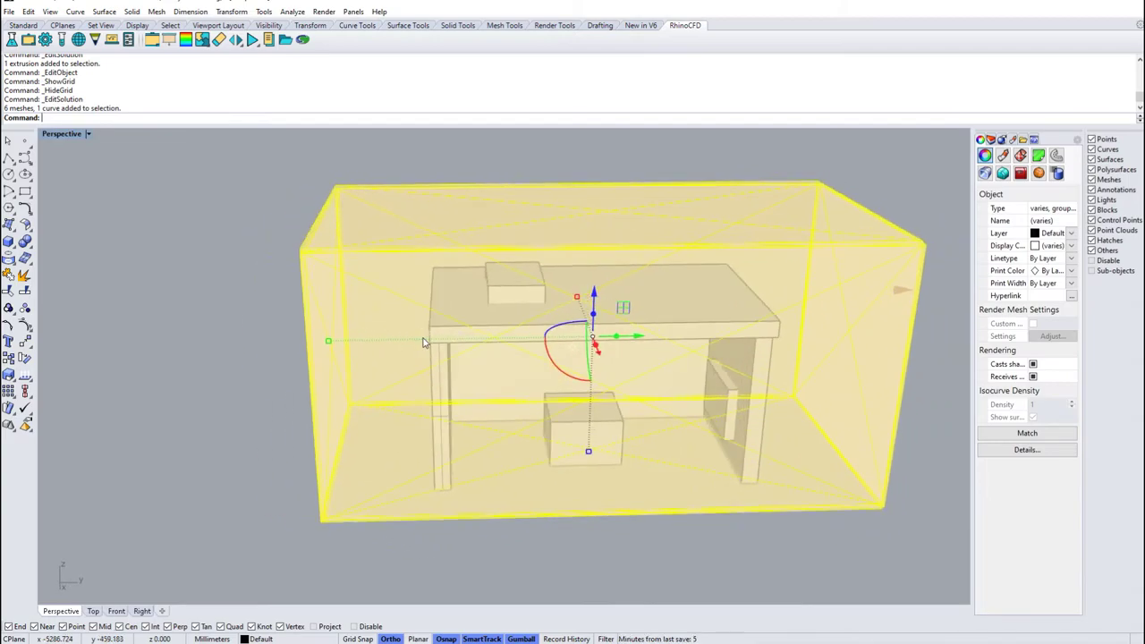
# Set the selected domain box to Wireframe display with SetObjectDisplayMode.
pyautogui.write('SetObjectD')
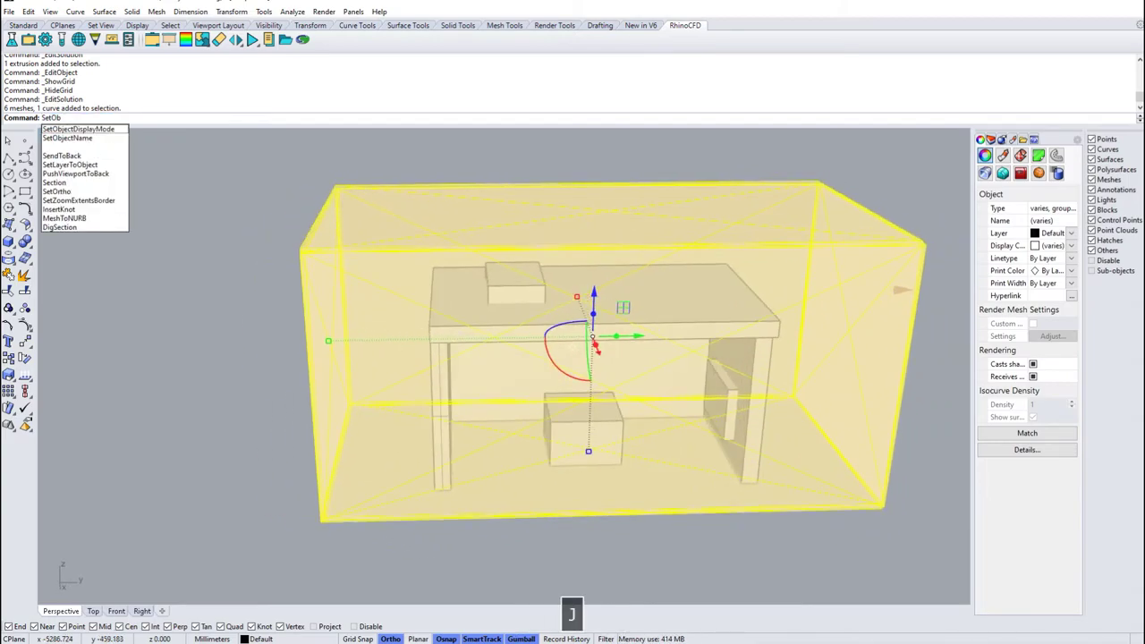
pyautogui.press('Return')
pyautogui.click(157, 117)
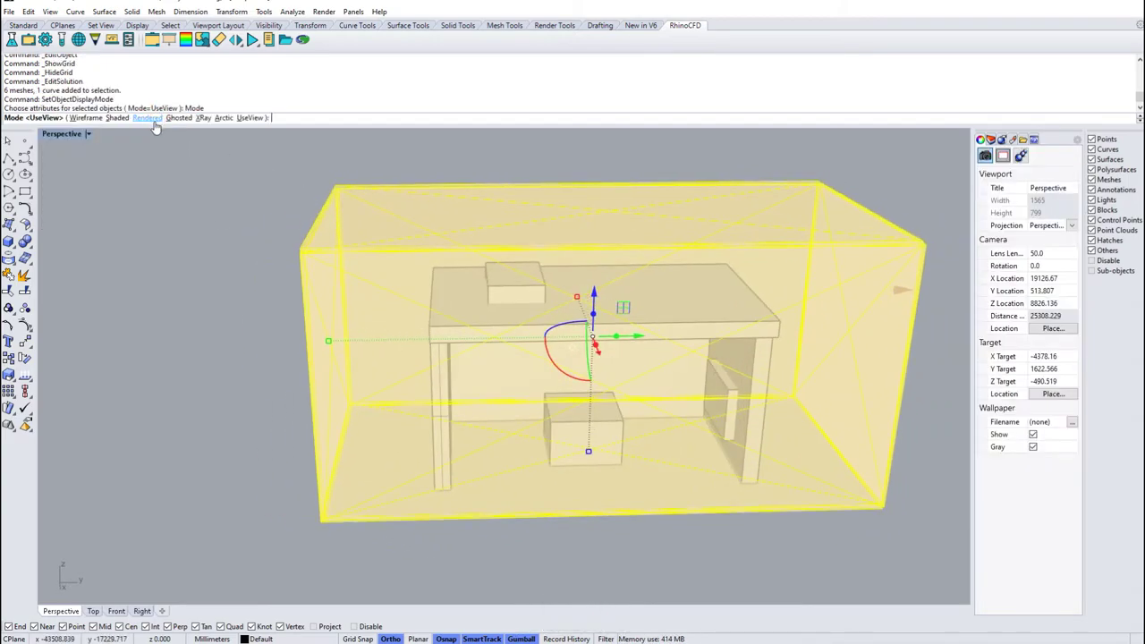
pyautogui.click(82, 117)
# Orbit around the room and bring up the Run Solver settings.
pyautogui.moveTo(187, 268)
pyautogui.mouseDown(button='right')
pyautogui.moveTo(219, 260)
pyautogui.moveTo(198, 257)
pyautogui.mouseUp(button='right')
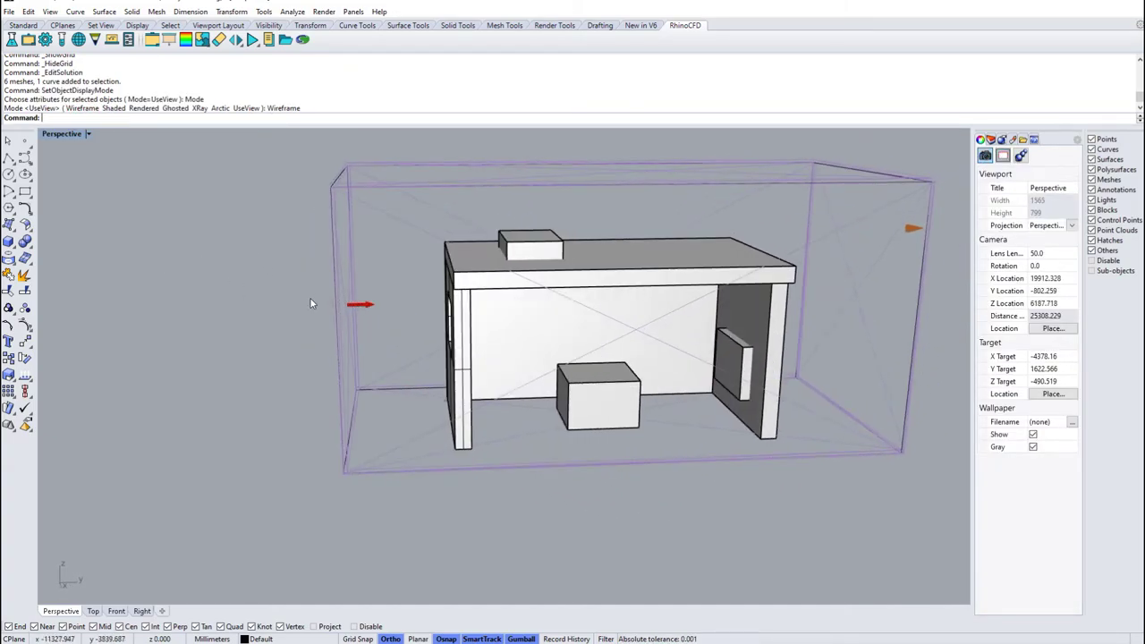
pyautogui.moveTo(310, 297); pyautogui.dragTo(105, 63, button='right')
pyautogui.click(129, 40)
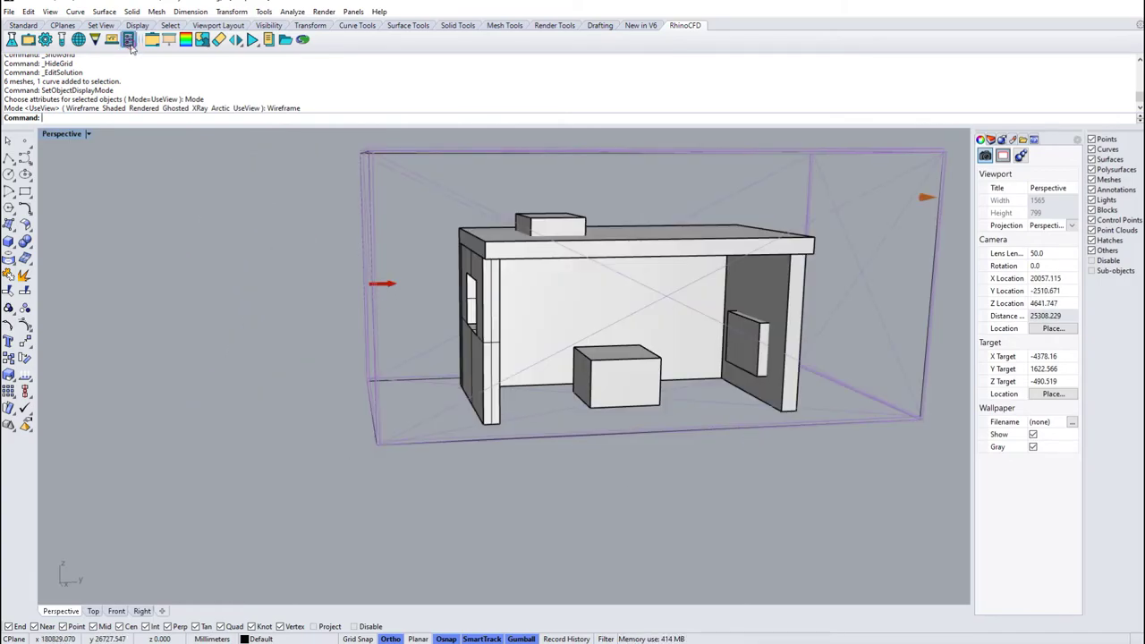
# Run the CFD solver in parallel with four processes.
pyautogui.click(561, 269)
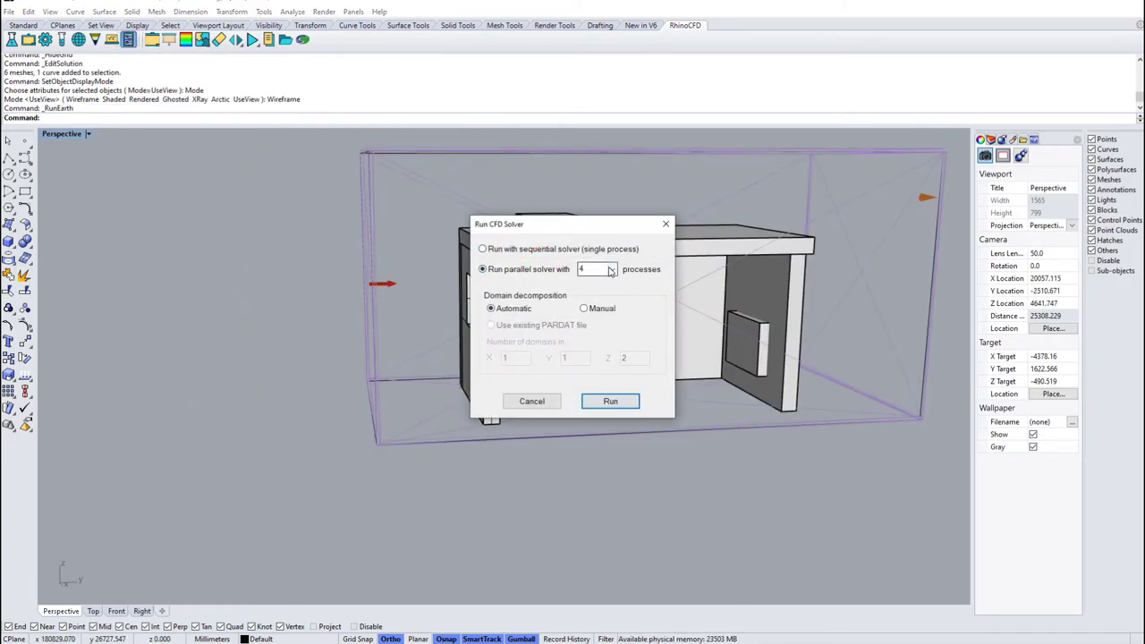
pyautogui.click(612, 269)
pyautogui.click(597, 307)
pyautogui.click(615, 404)
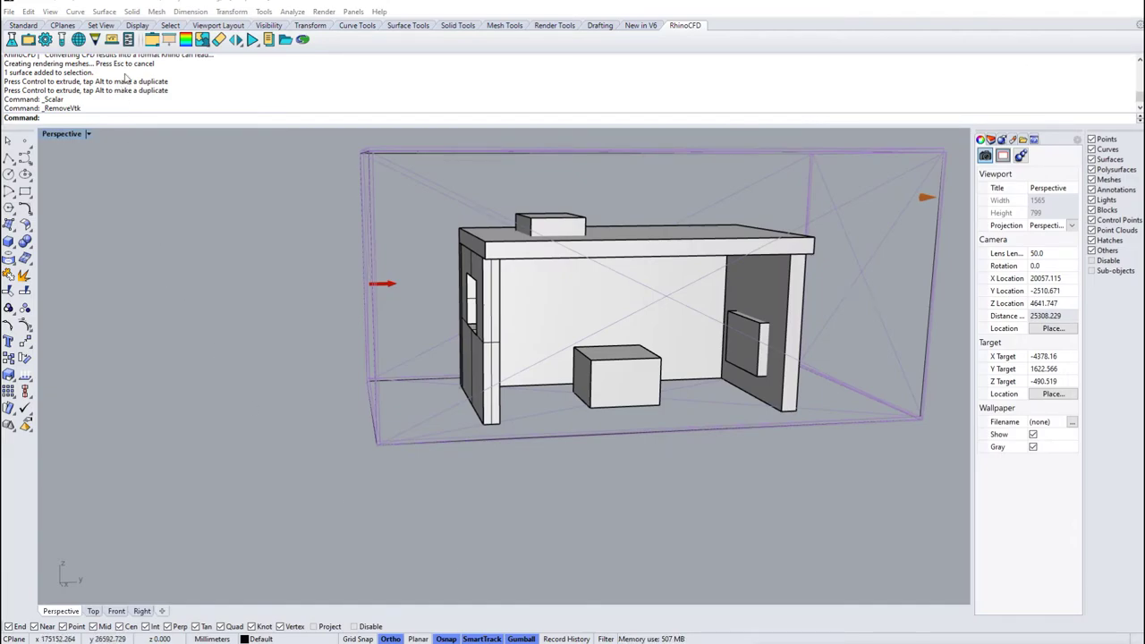
# Load the latest dumped CFD results and select the cut plane.
pyautogui.click(152, 42)
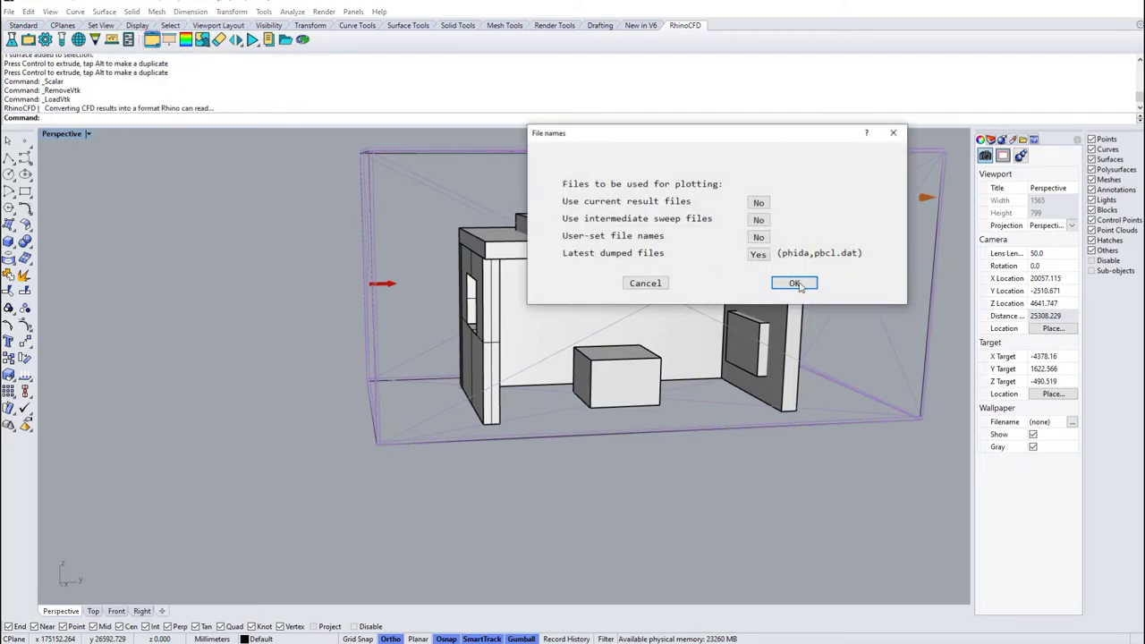
pyautogui.click(795, 284)
pyautogui.moveTo(650, 261)
pyautogui.keyDown('shift'); pyautogui.mouseDown(button='right')
pyautogui.moveTo(867, 252)
pyautogui.moveTo(895, 393)
pyautogui.moveTo(734, 349)
pyautogui.mouseUp(button='right'); pyautogui.keyUp('shift')
pyautogui.click(872, 231)
pyautogui.press('Return')
# Plot temperature with airflow vectors on the cut plane, viewing the box from above.
pyautogui.click(329, 394)
pyautogui.click(287, 438)
pyautogui.click(329, 411)
pyautogui.click(302, 438)
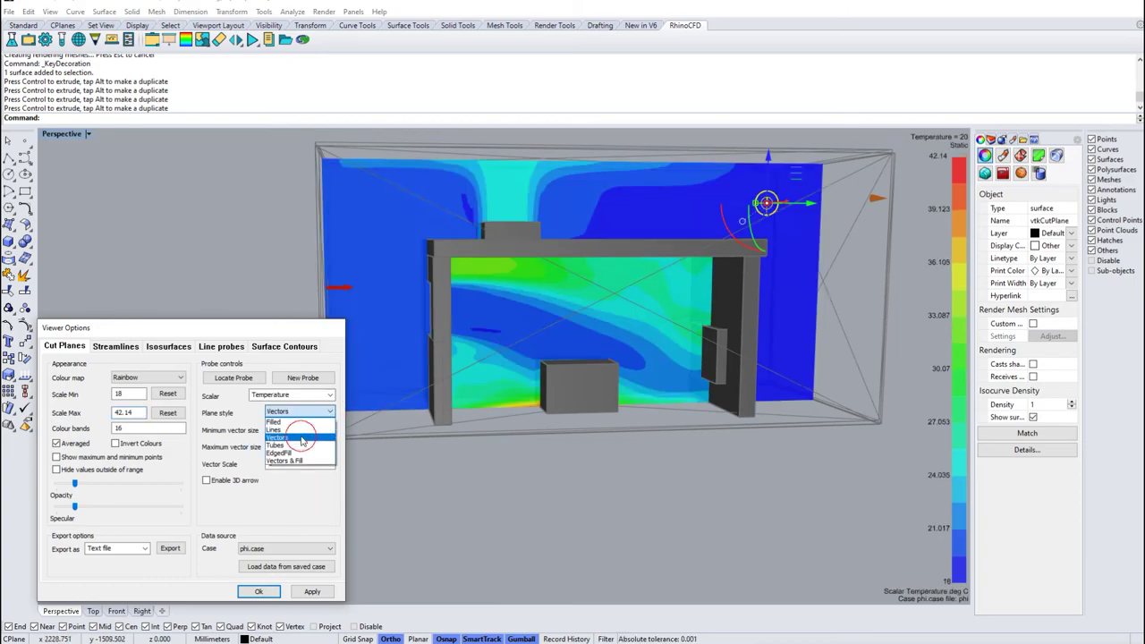
pyautogui.scroll(3, 705, 357)
pyautogui.scroll(5, 708, 350)
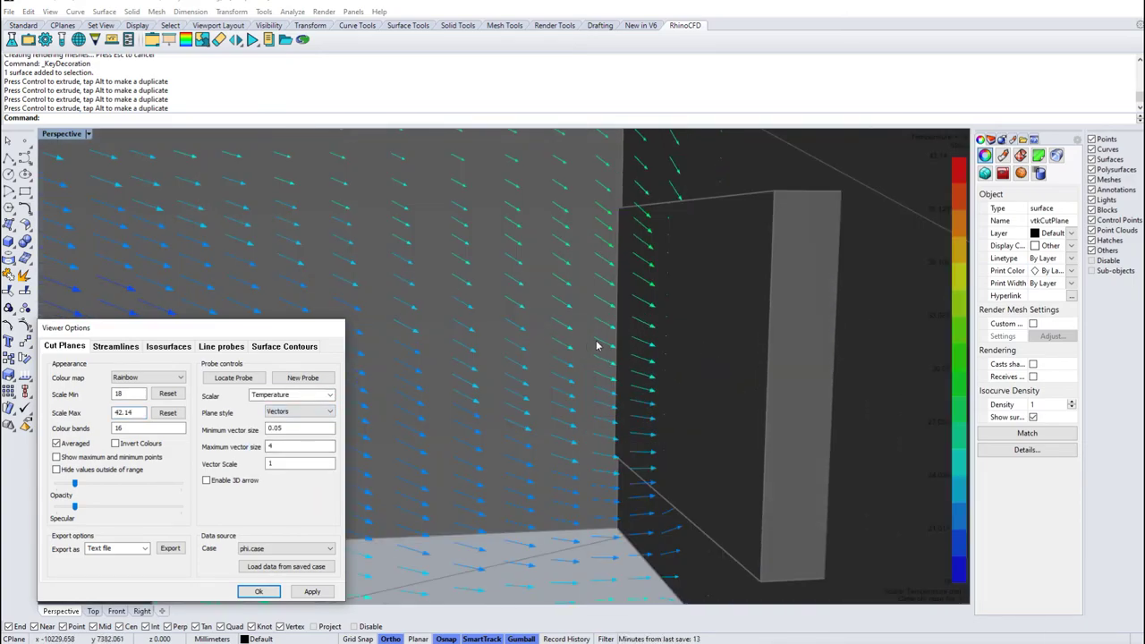
pyautogui.scroll(-5, 800, 365)
pyautogui.moveTo(529, 219); pyautogui.dragTo(526, 268, button='right')
pyautogui.scroll(4, 523, 273)
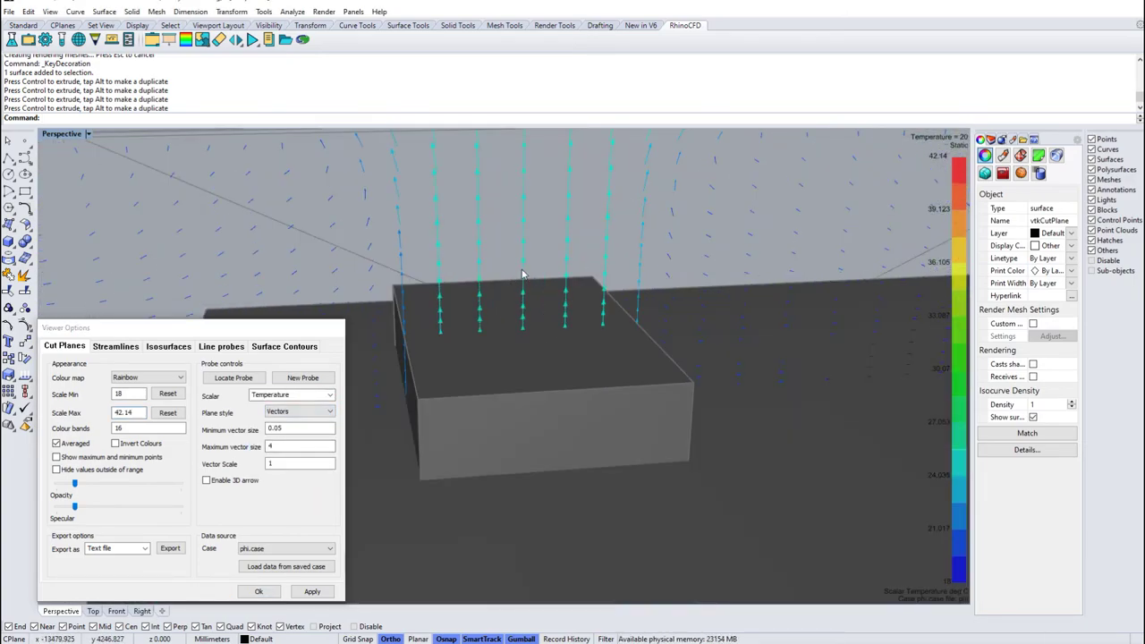
pyautogui.scroll(-5, 523, 274)
pyautogui.scroll(-1, 524, 274)
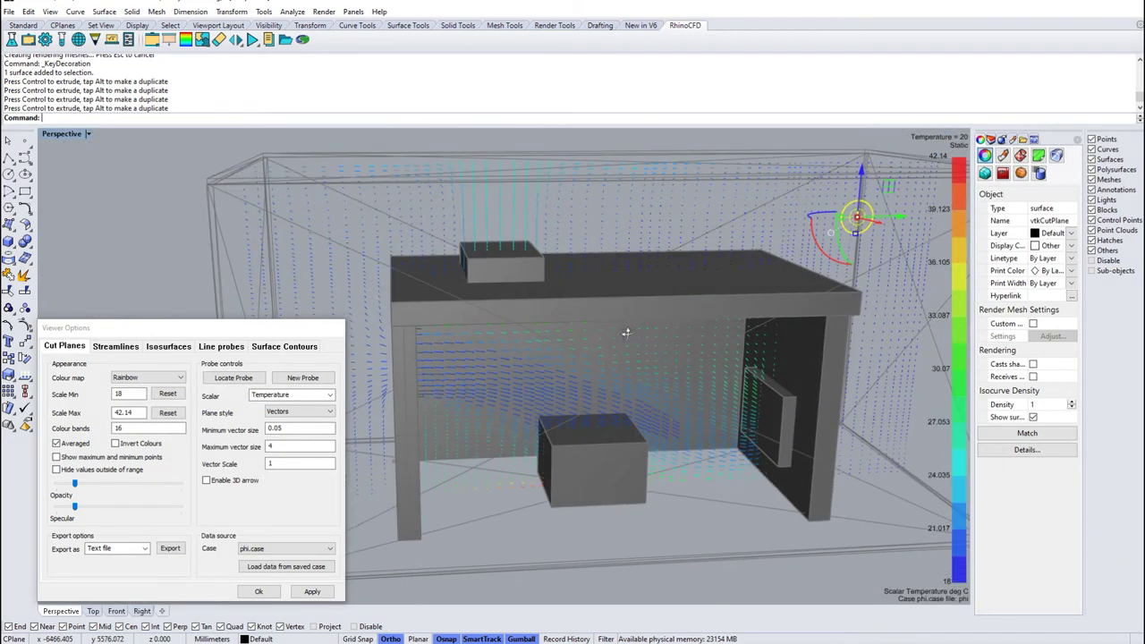
# Change the cut plane style to Vectors & Fill to show vectors over temperature colours.
pyautogui.click(330, 413)
pyautogui.click(300, 463)
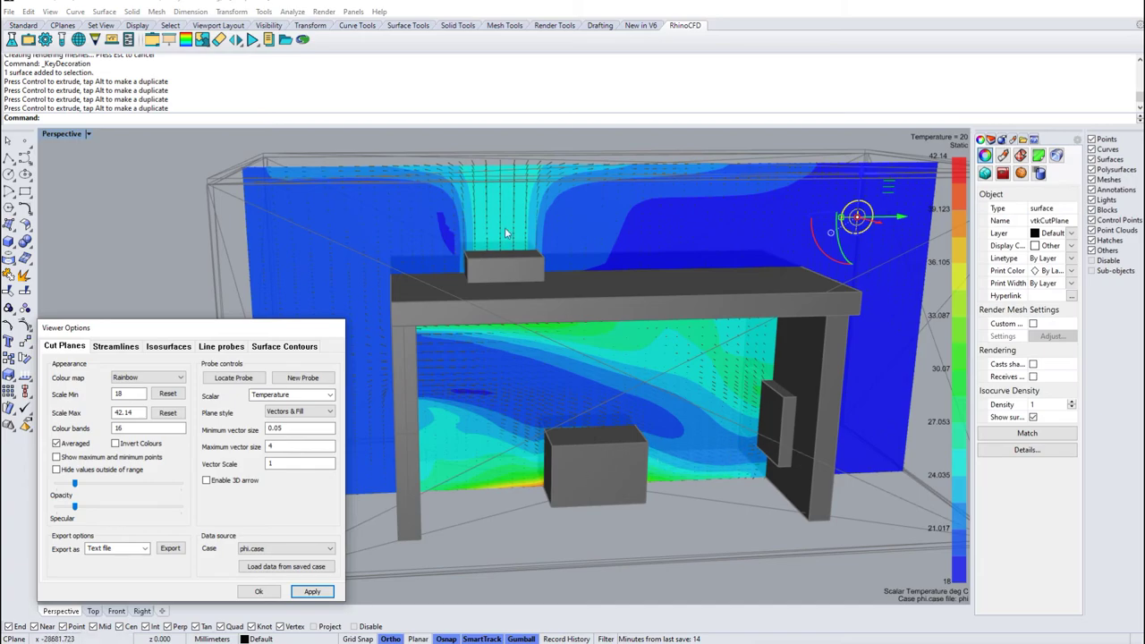
pyautogui.click(330, 394)
# Switch the cut plane scalar from Temperature to Pollutant C1 and apply it.
pyautogui.click(309, 463)
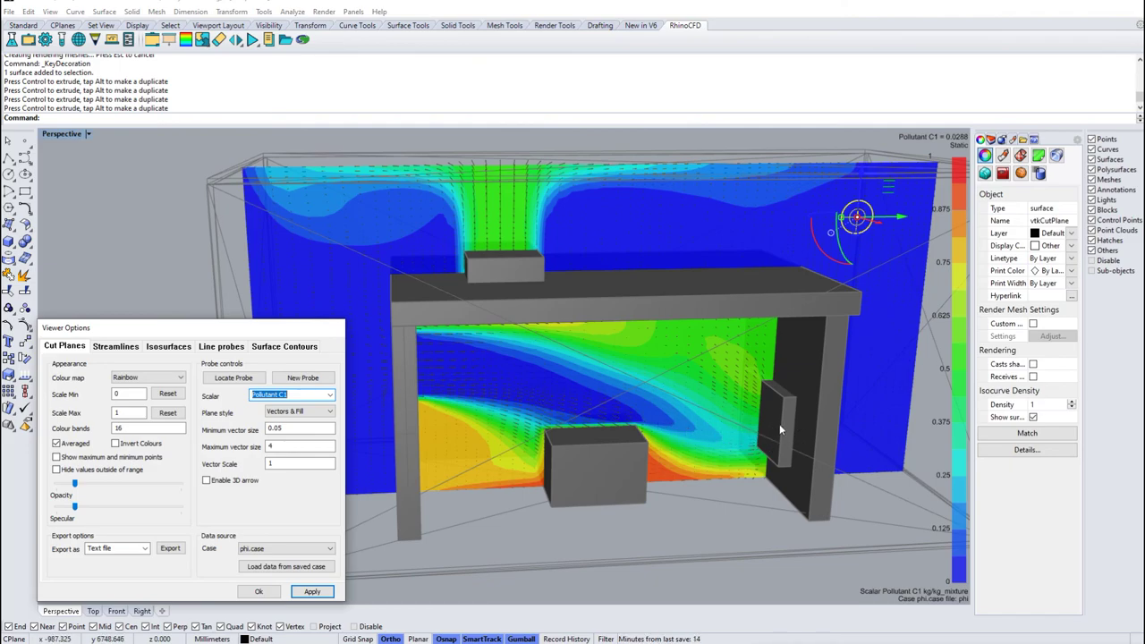
pyautogui.click(320, 589)
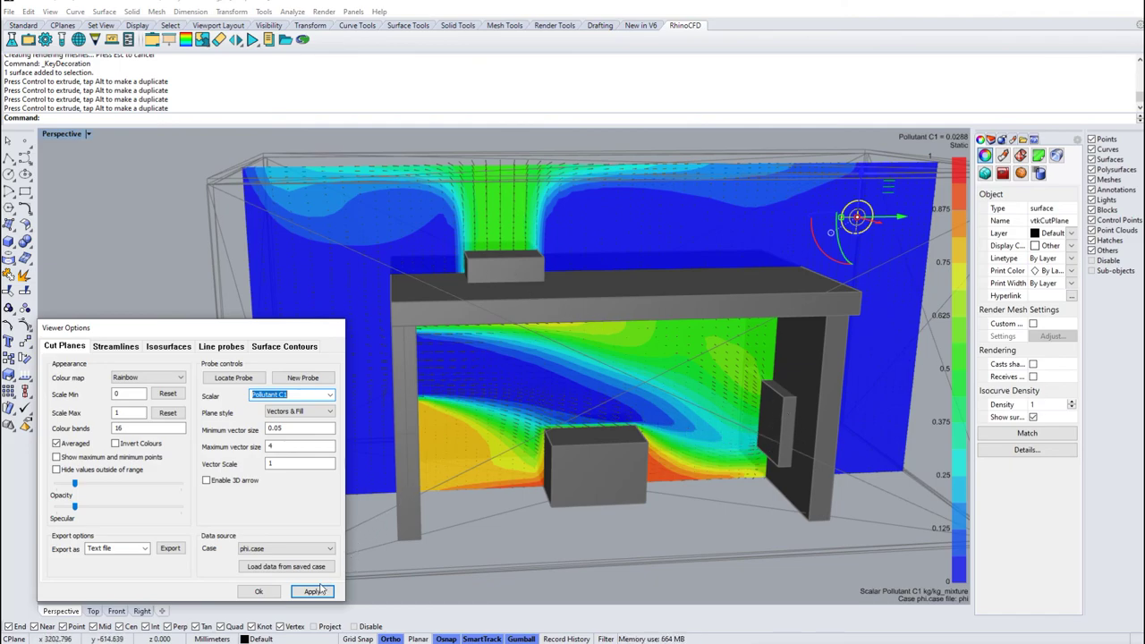